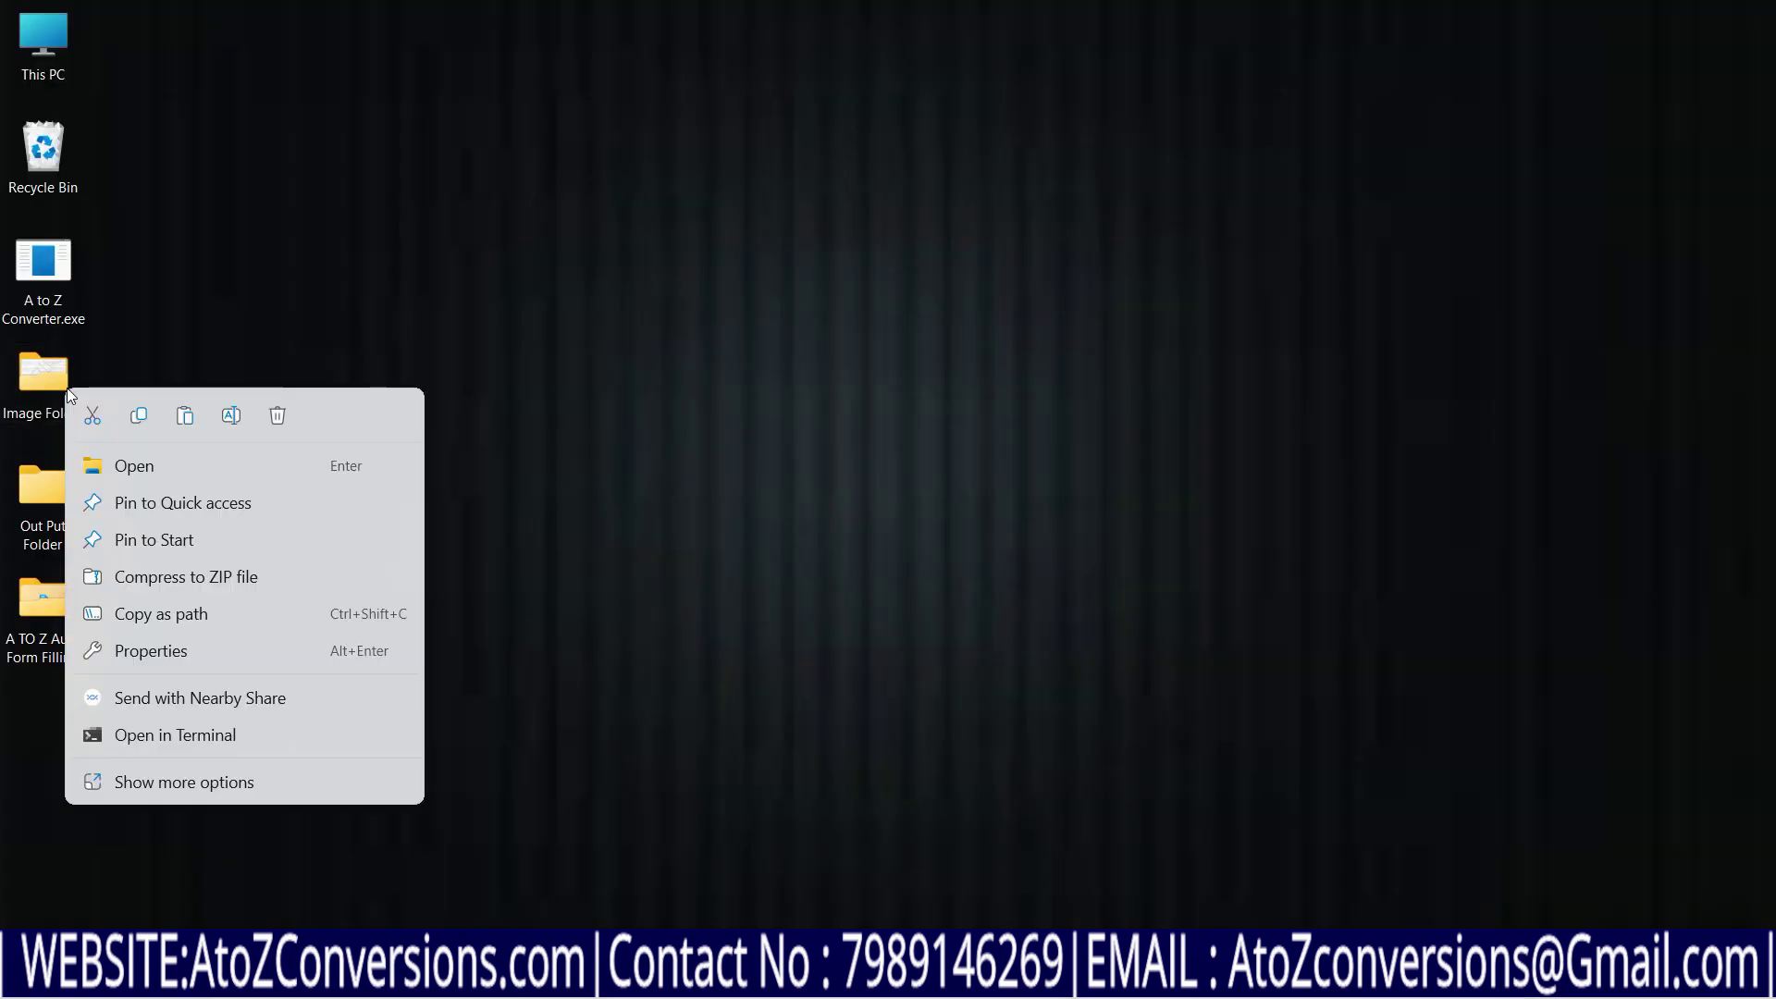
Open the Image Folder and view the first form image in Paint
click(154, 468)
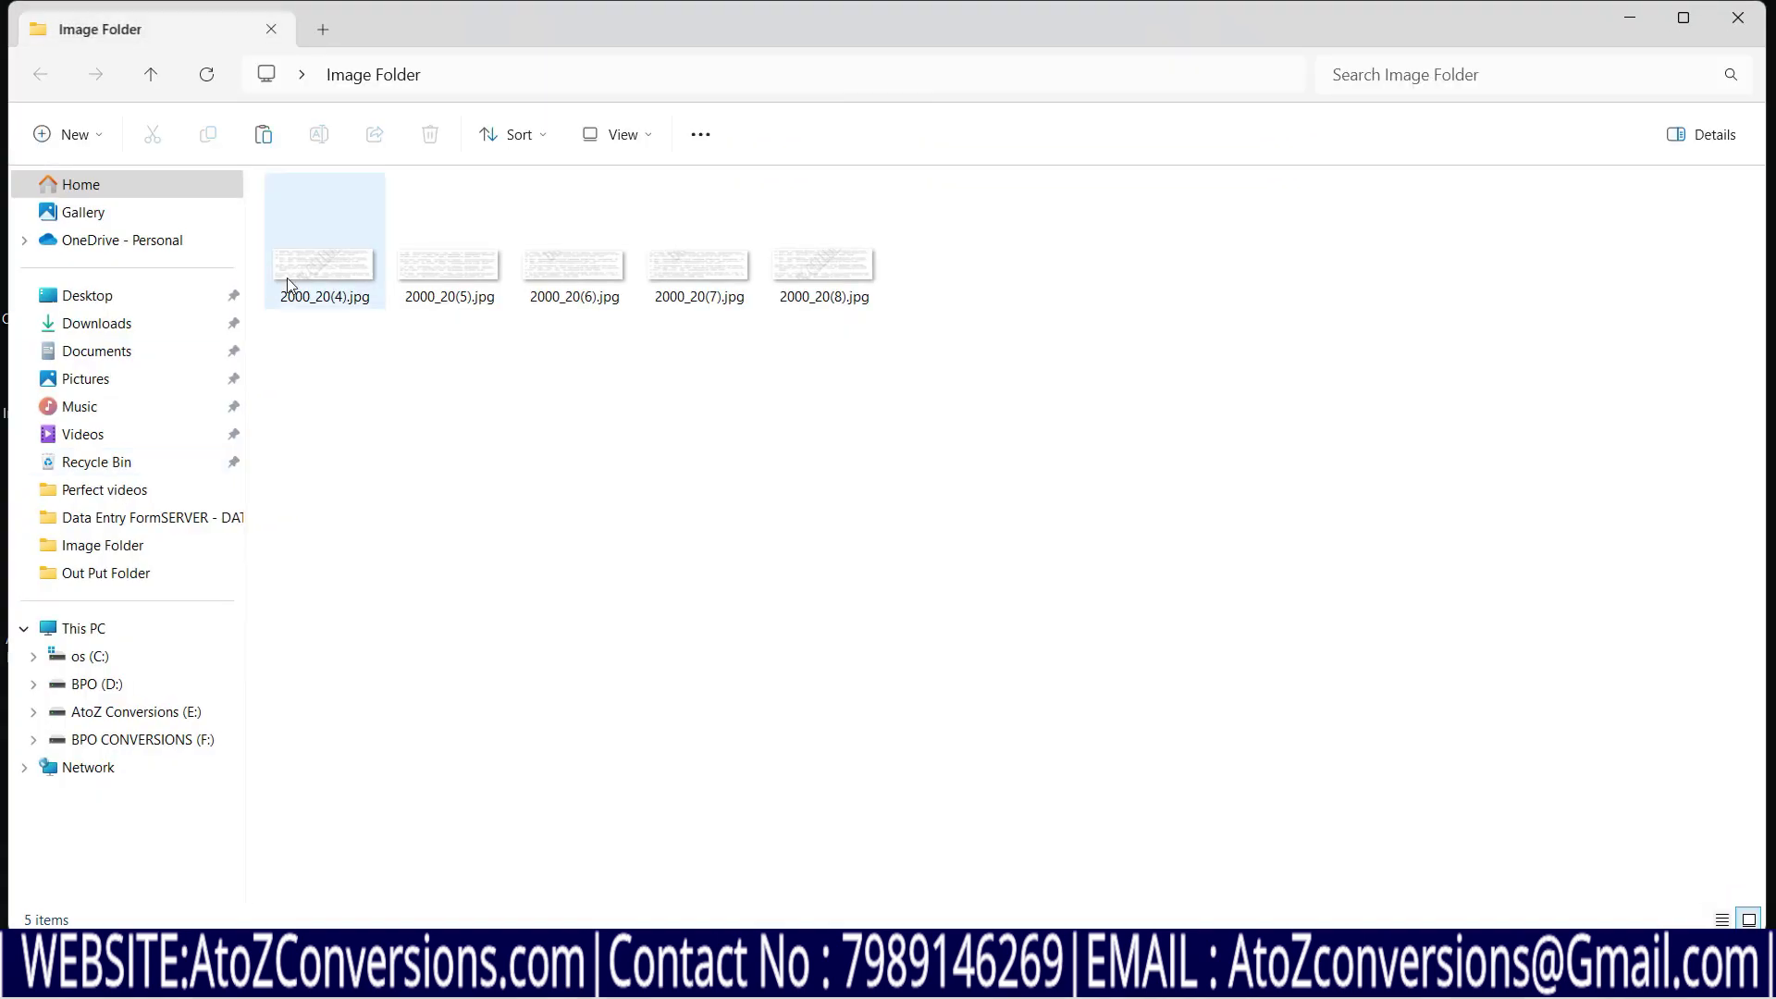
click(311, 289)
right_click(311, 289)
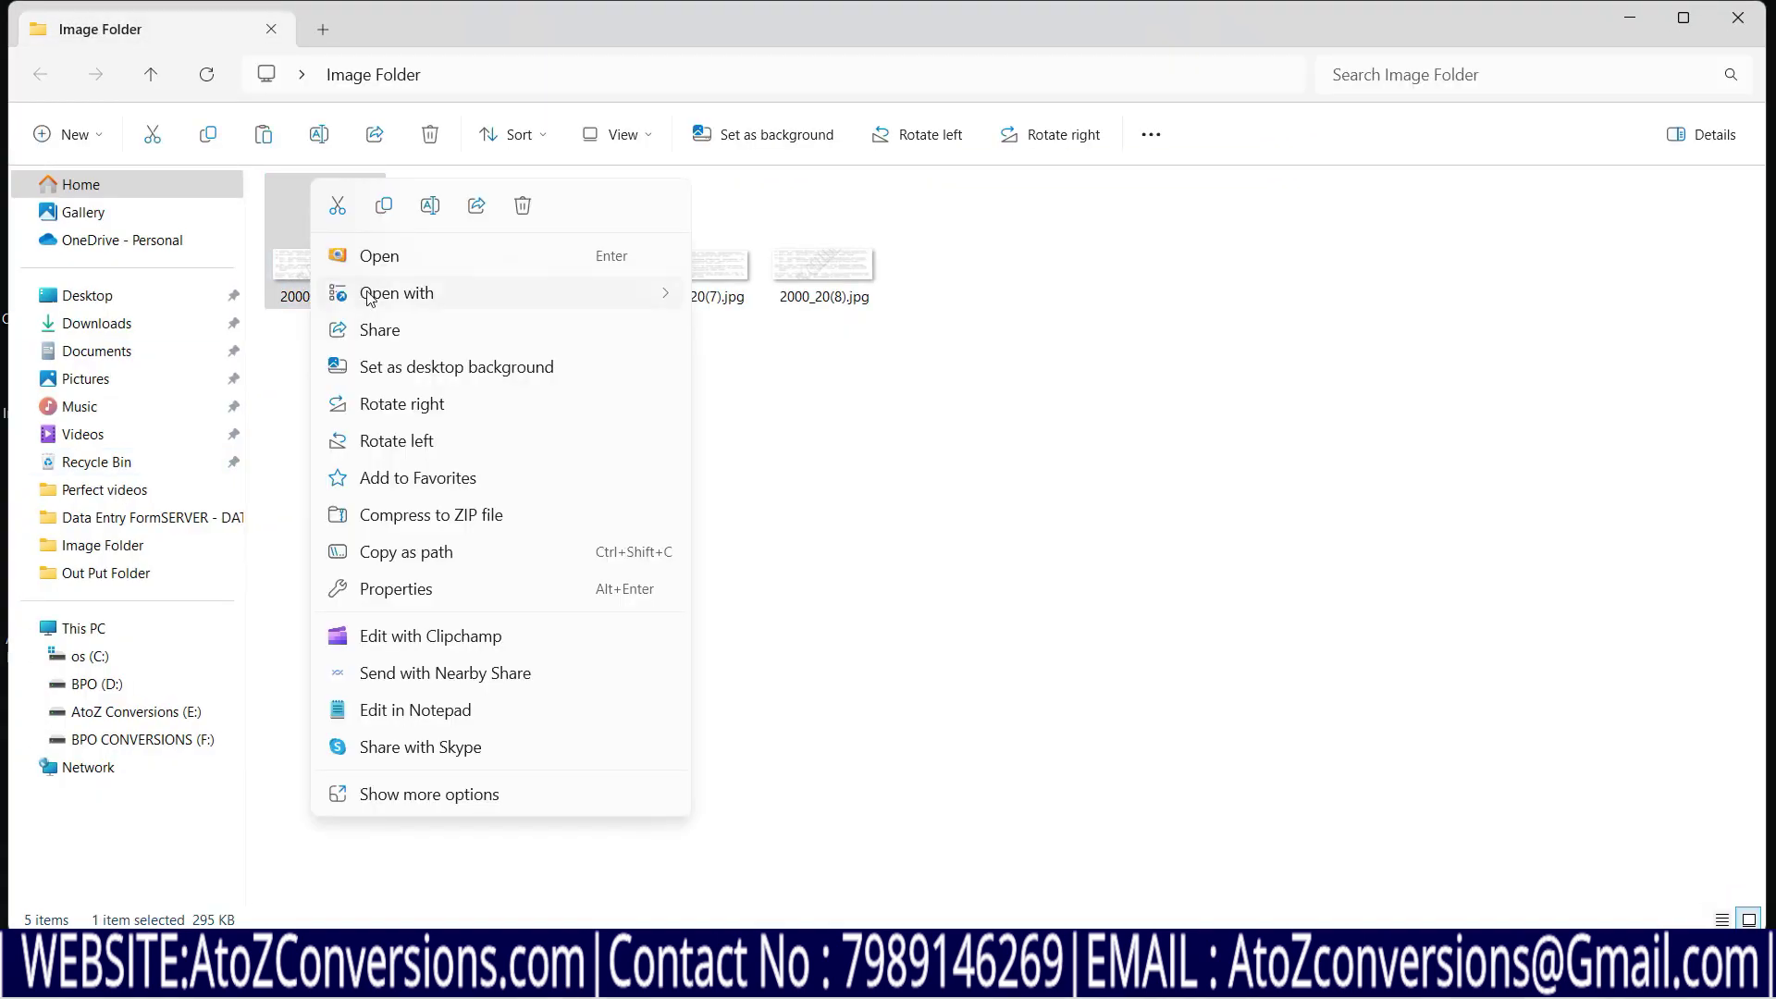
mouse_move(397, 293)
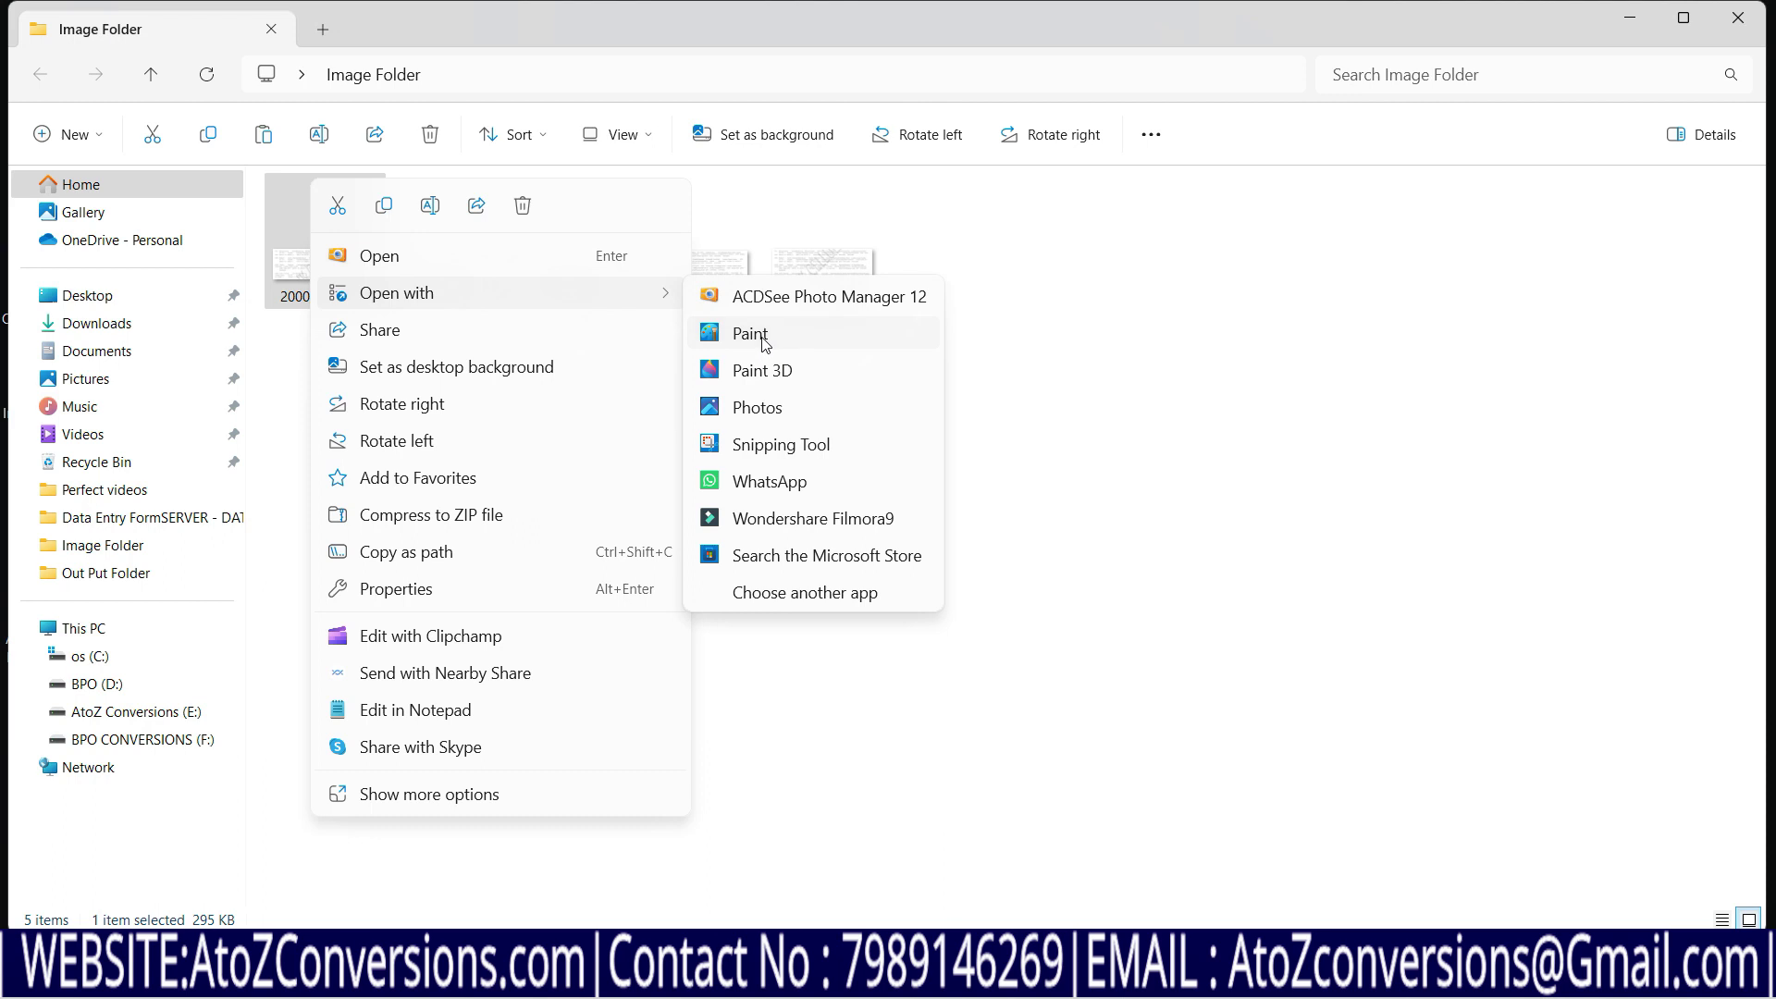
click(764, 342)
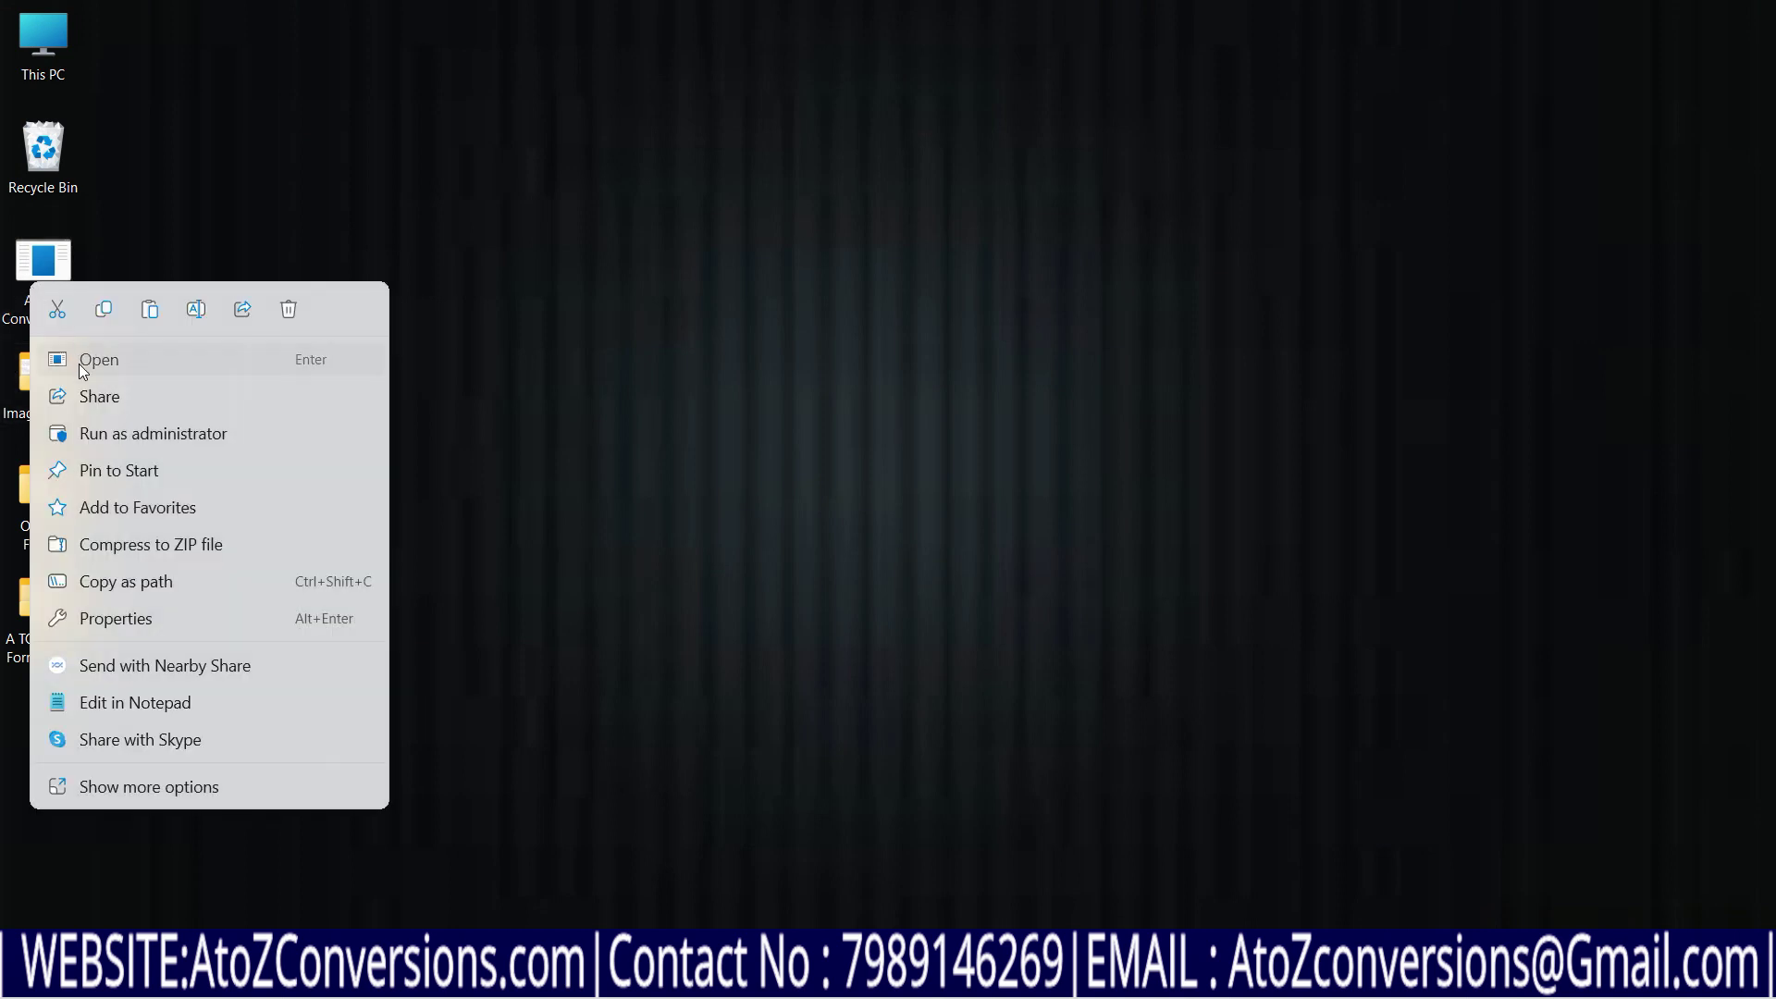
Launch A to Z Converter with Image Folder as source and Out Put Folder as destination
click(80, 364)
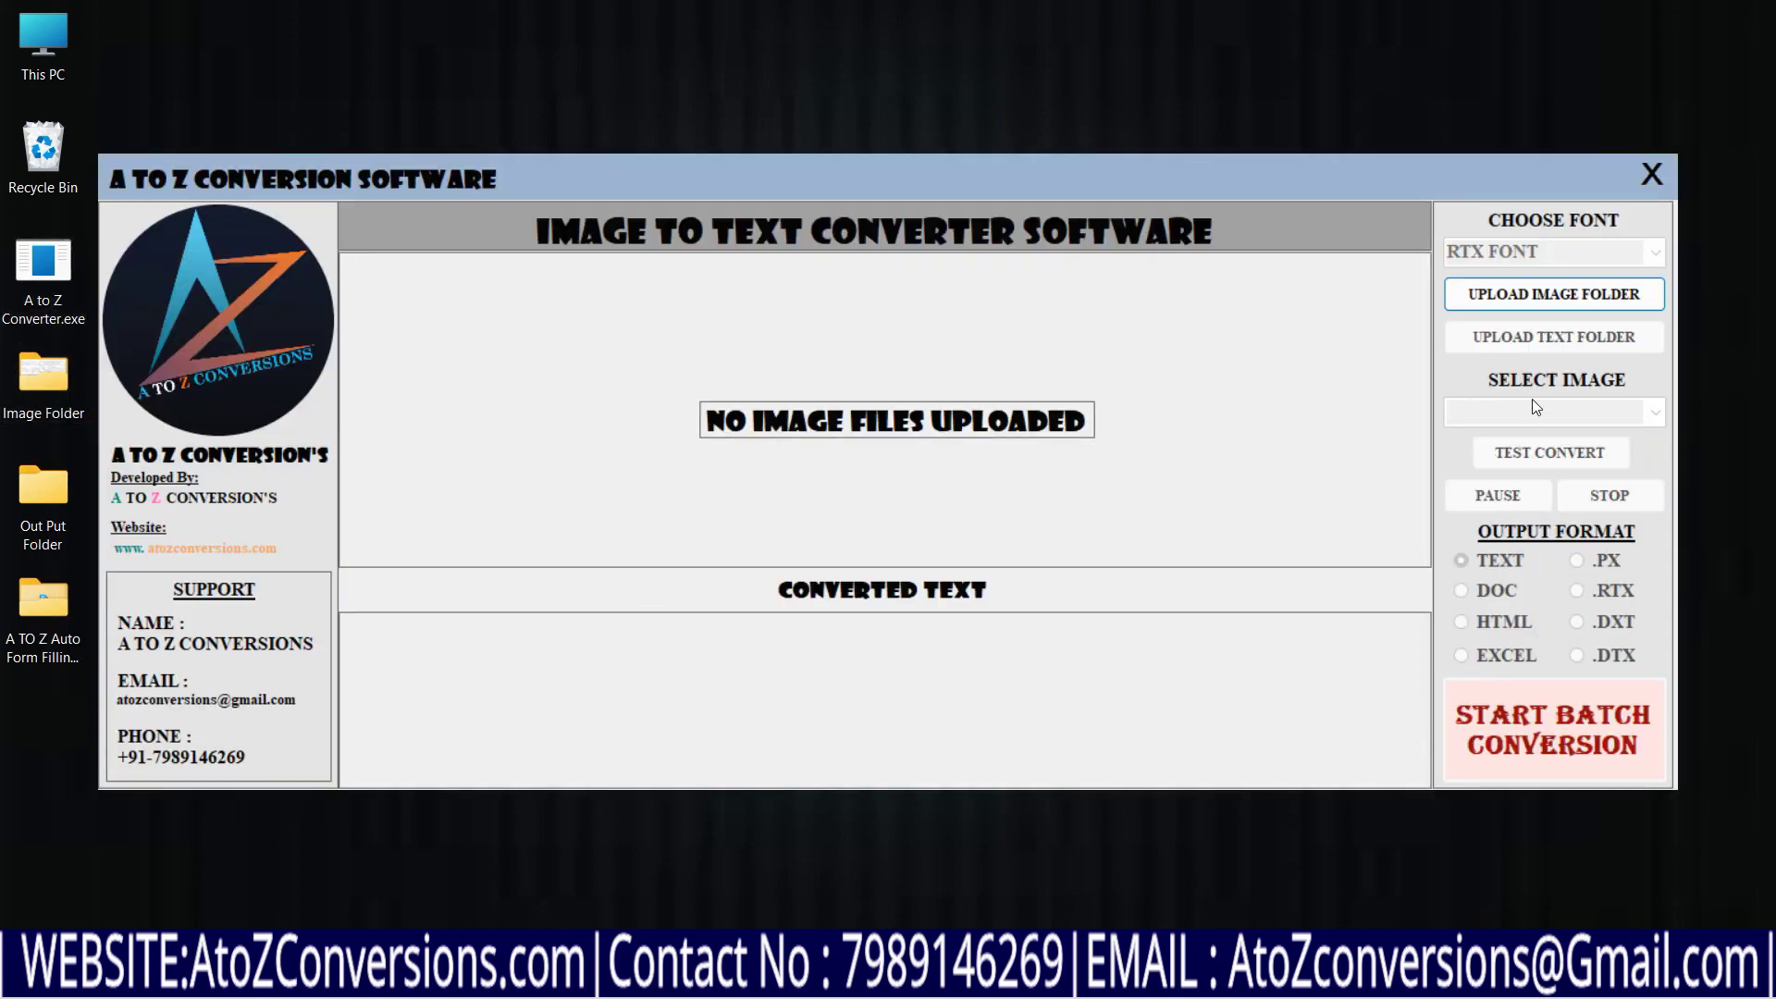
click(1505, 303)
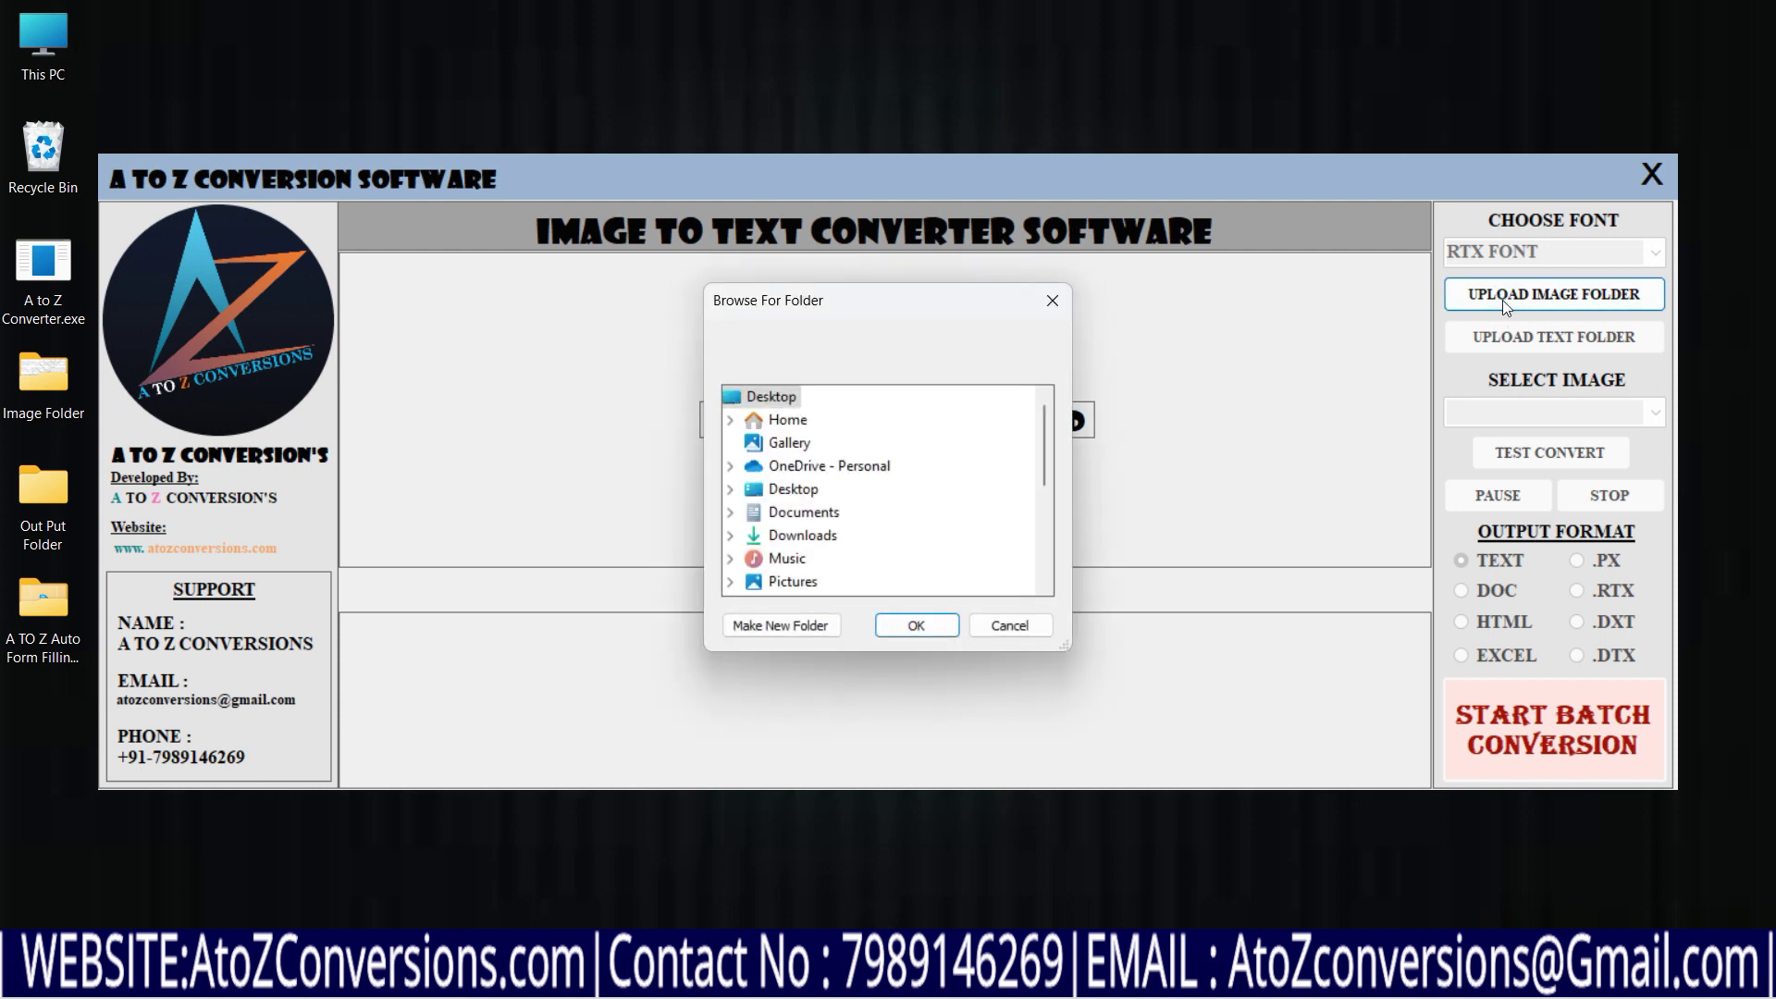
double_click(822, 490)
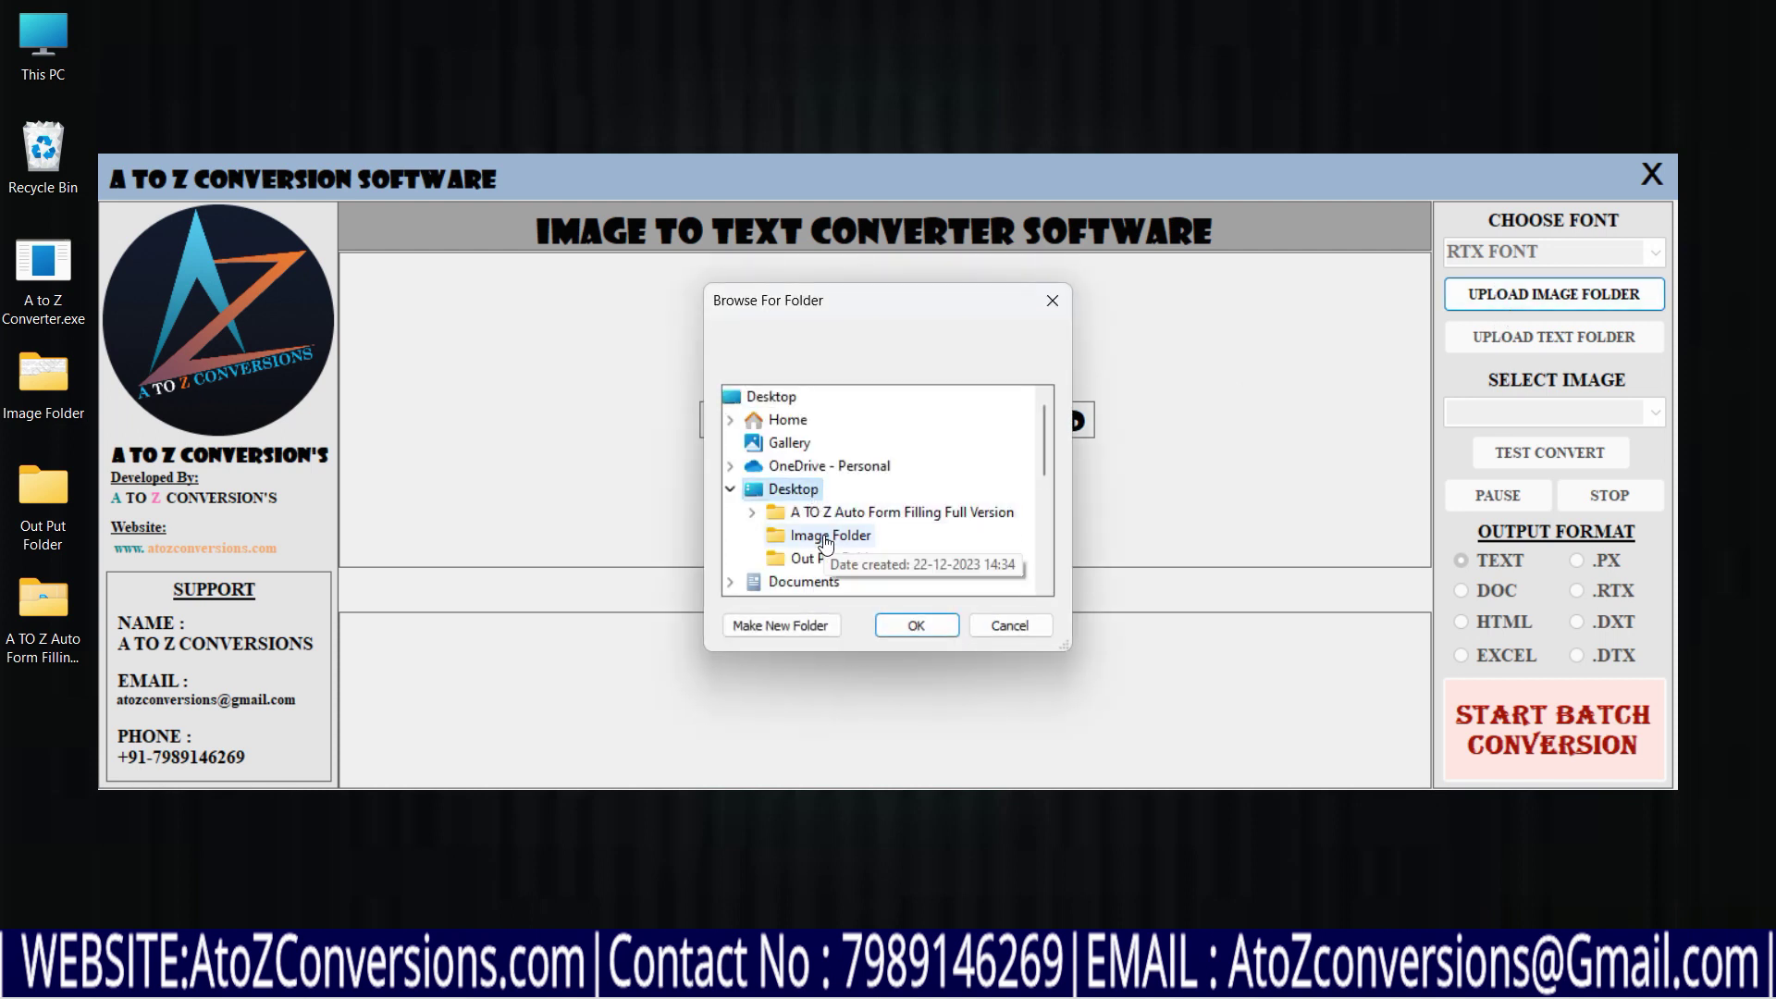
click(826, 537)
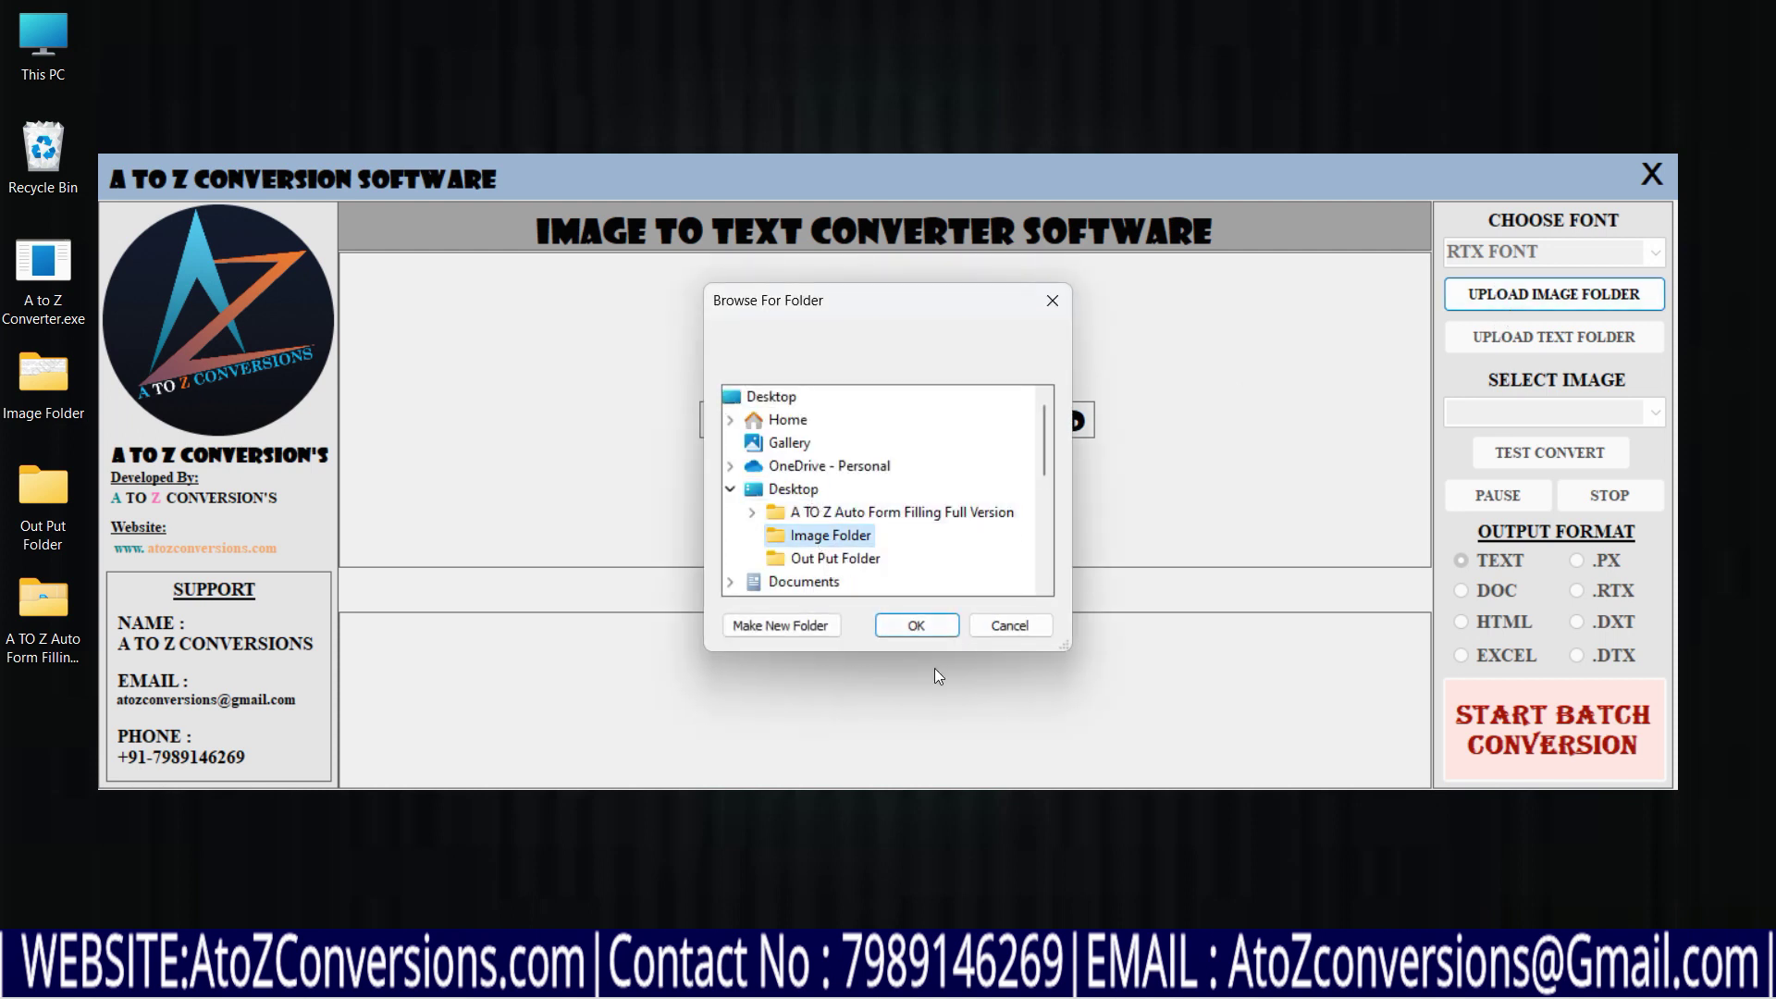
click(929, 627)
click(1522, 346)
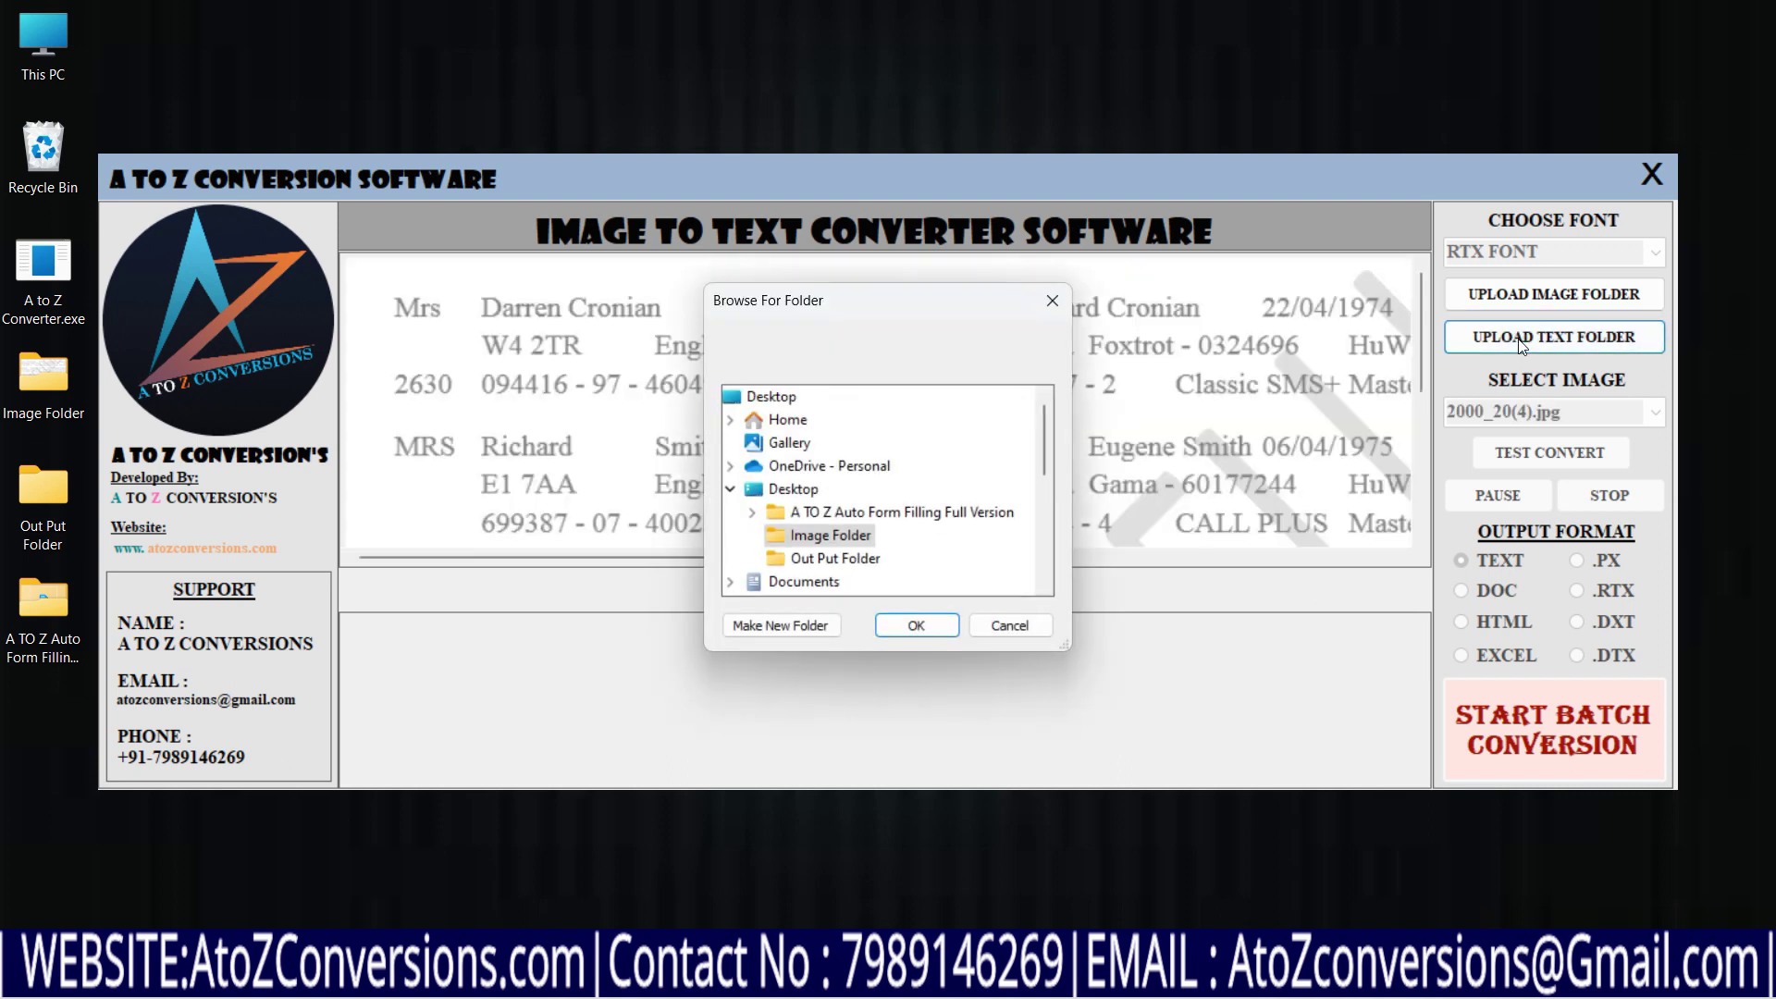
click(860, 559)
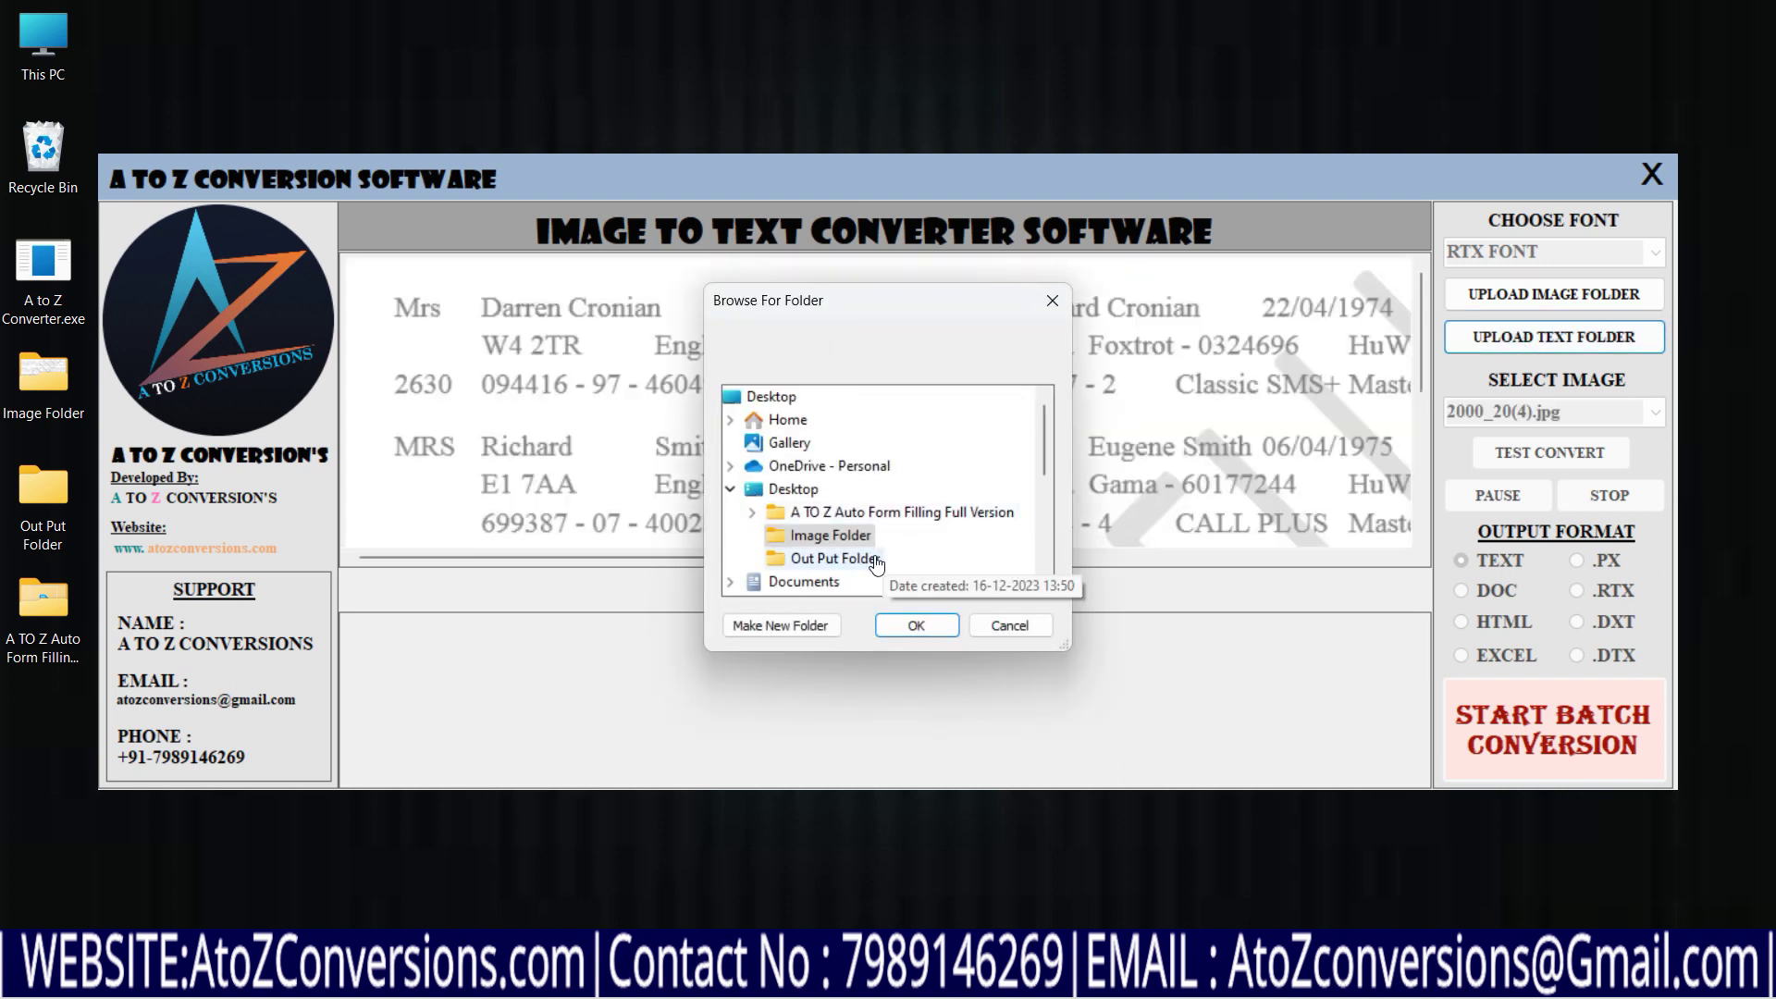
click(916, 627)
Keep 2000_20(4).jpg as preview, choose the online font and Excel output, then start conversion
click(1659, 417)
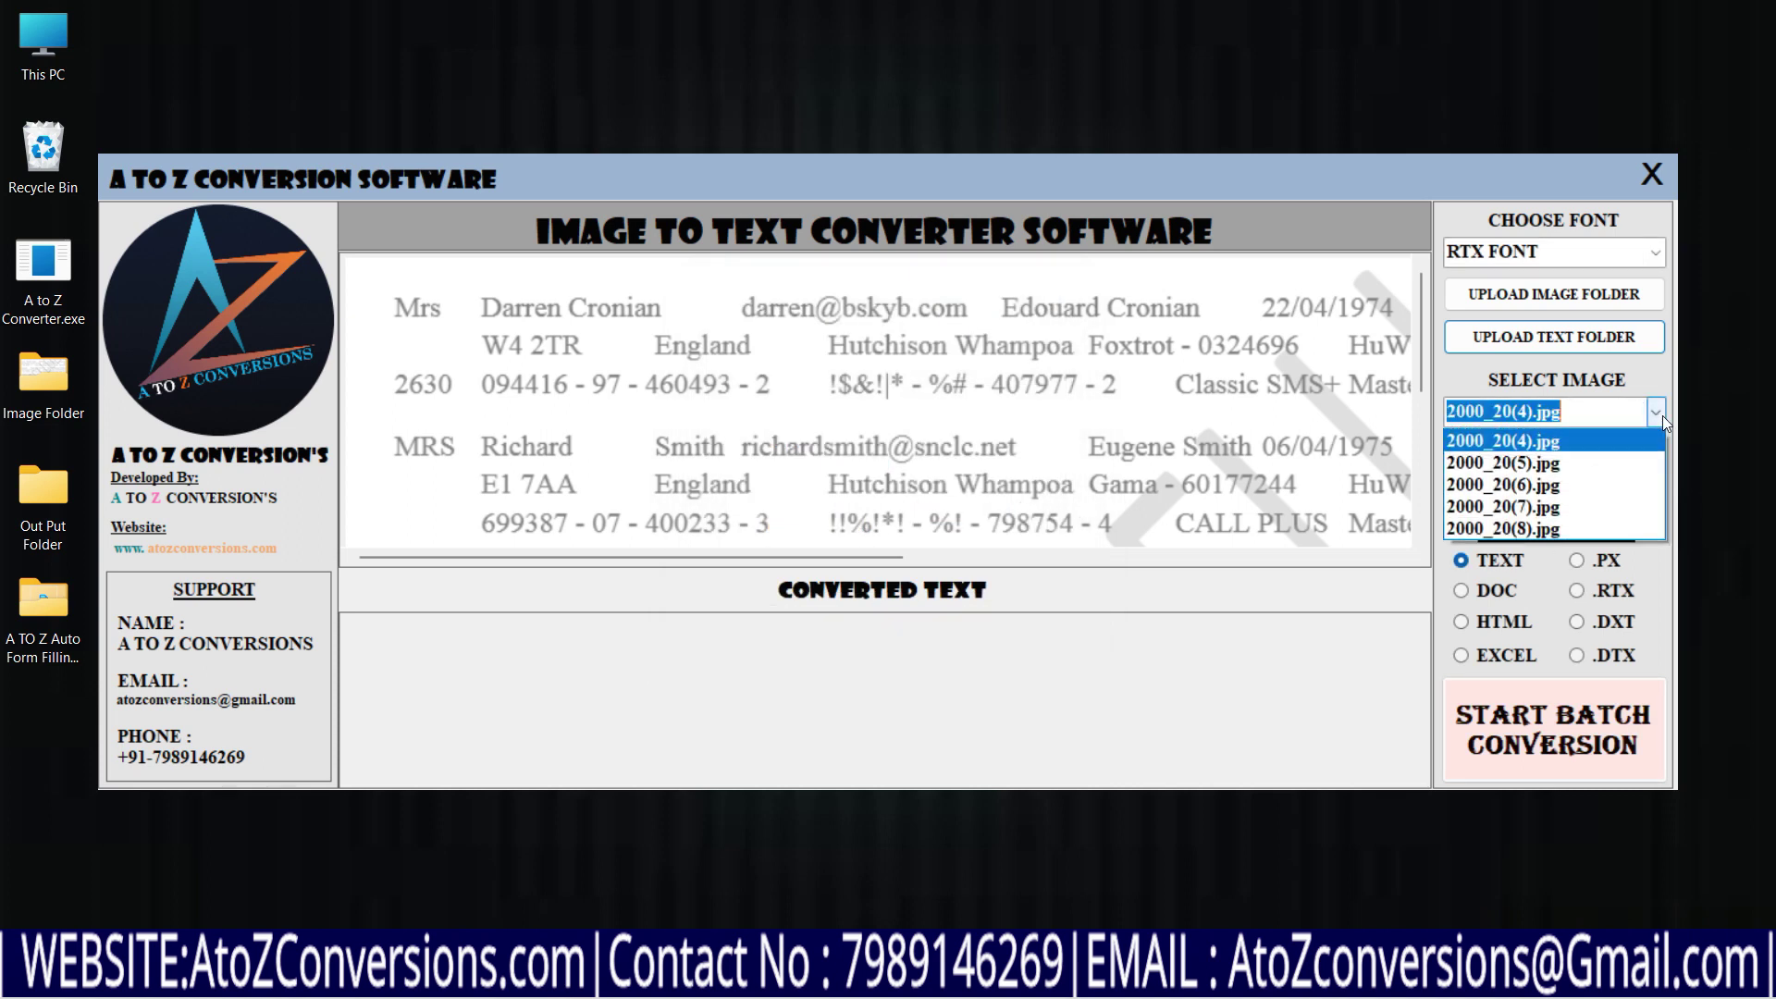
click(1499, 443)
click(1656, 252)
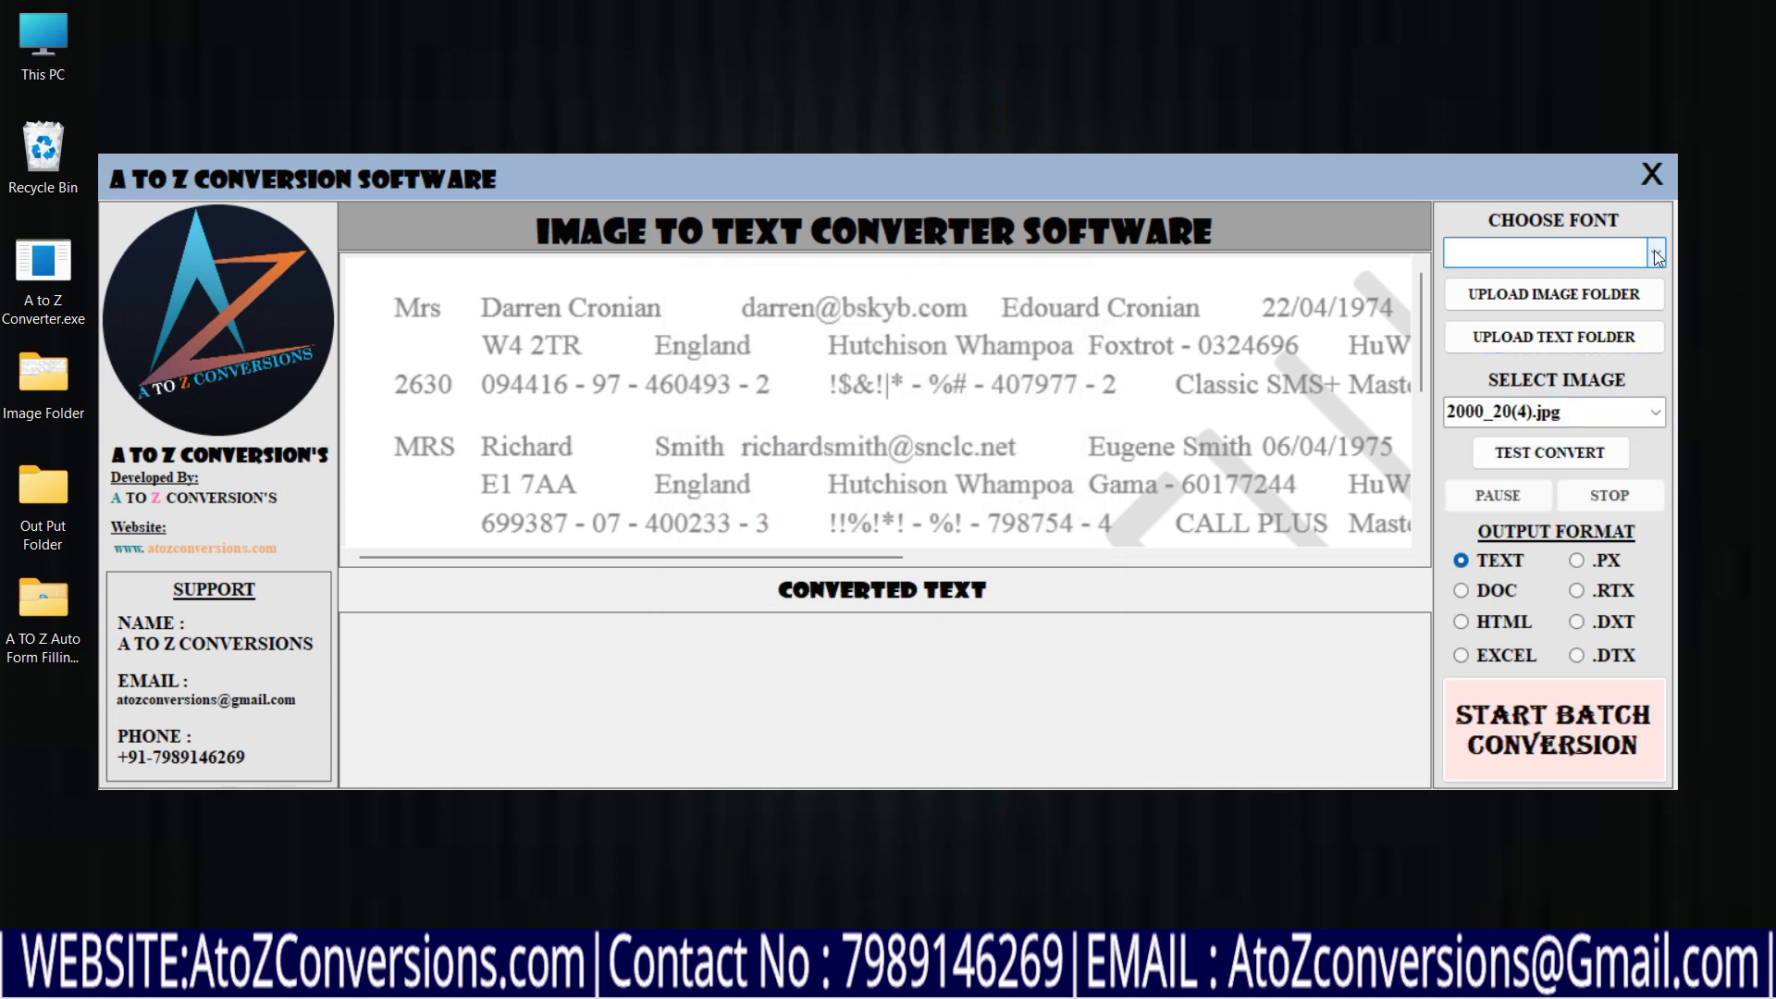
click(1548, 282)
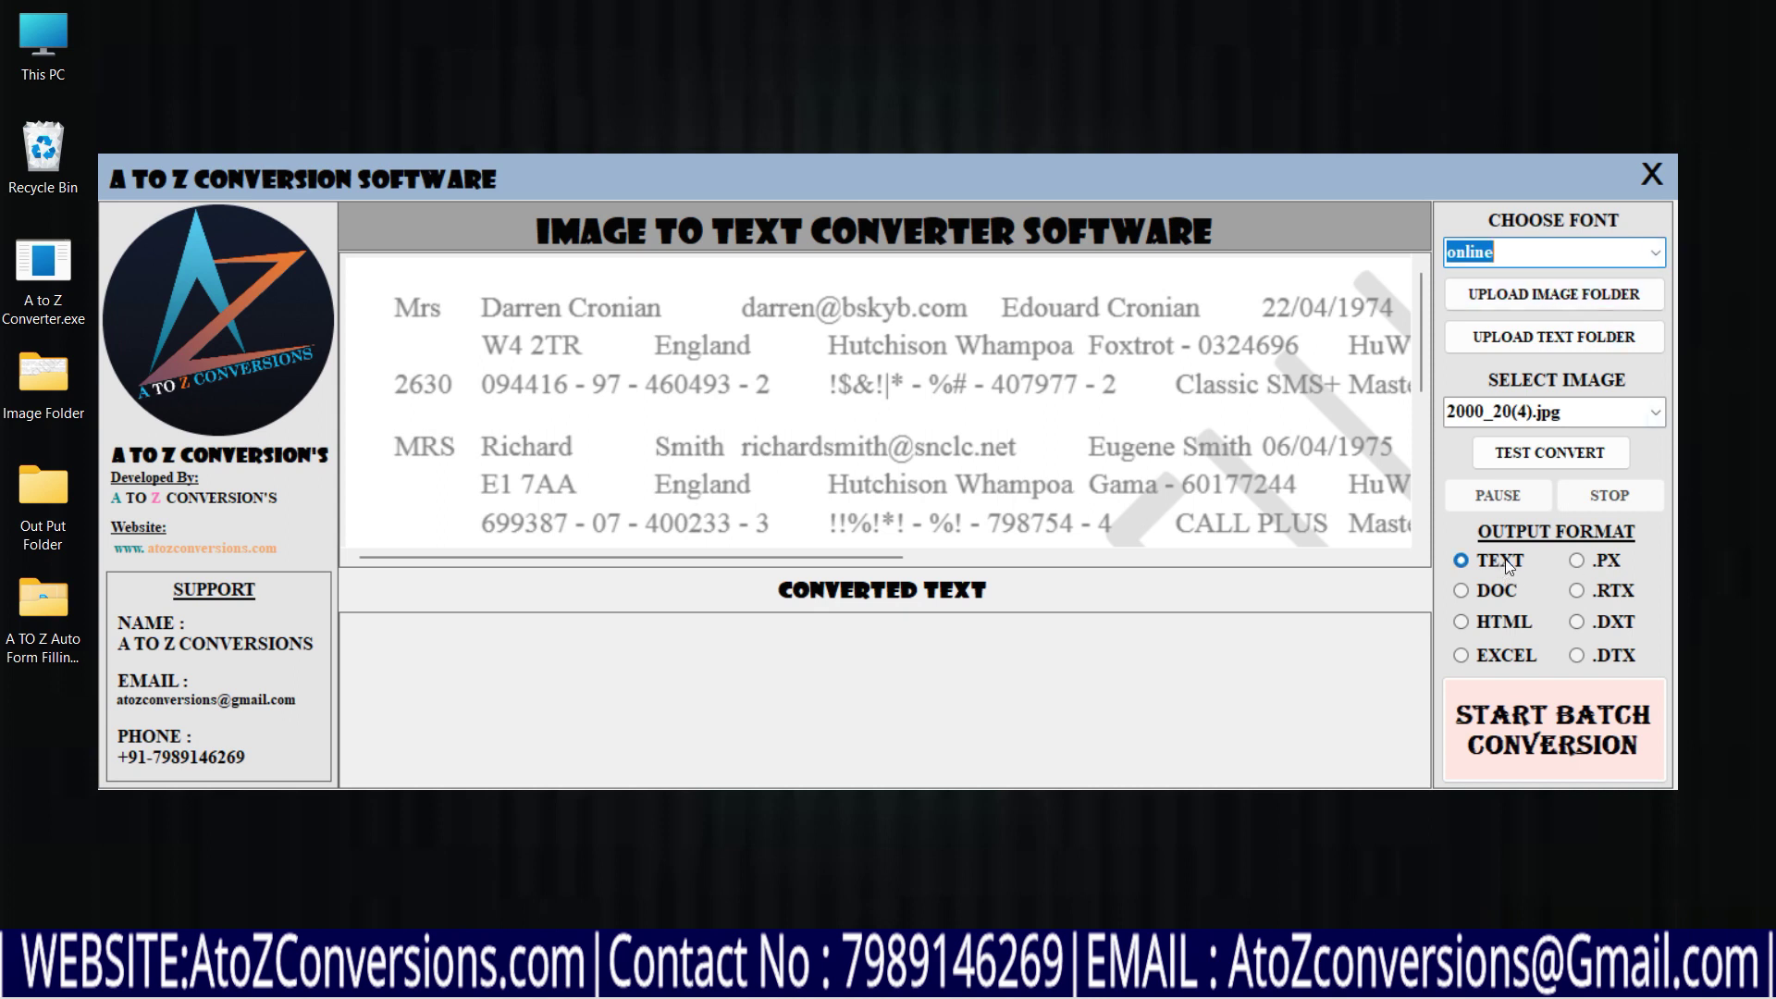
click(1462, 655)
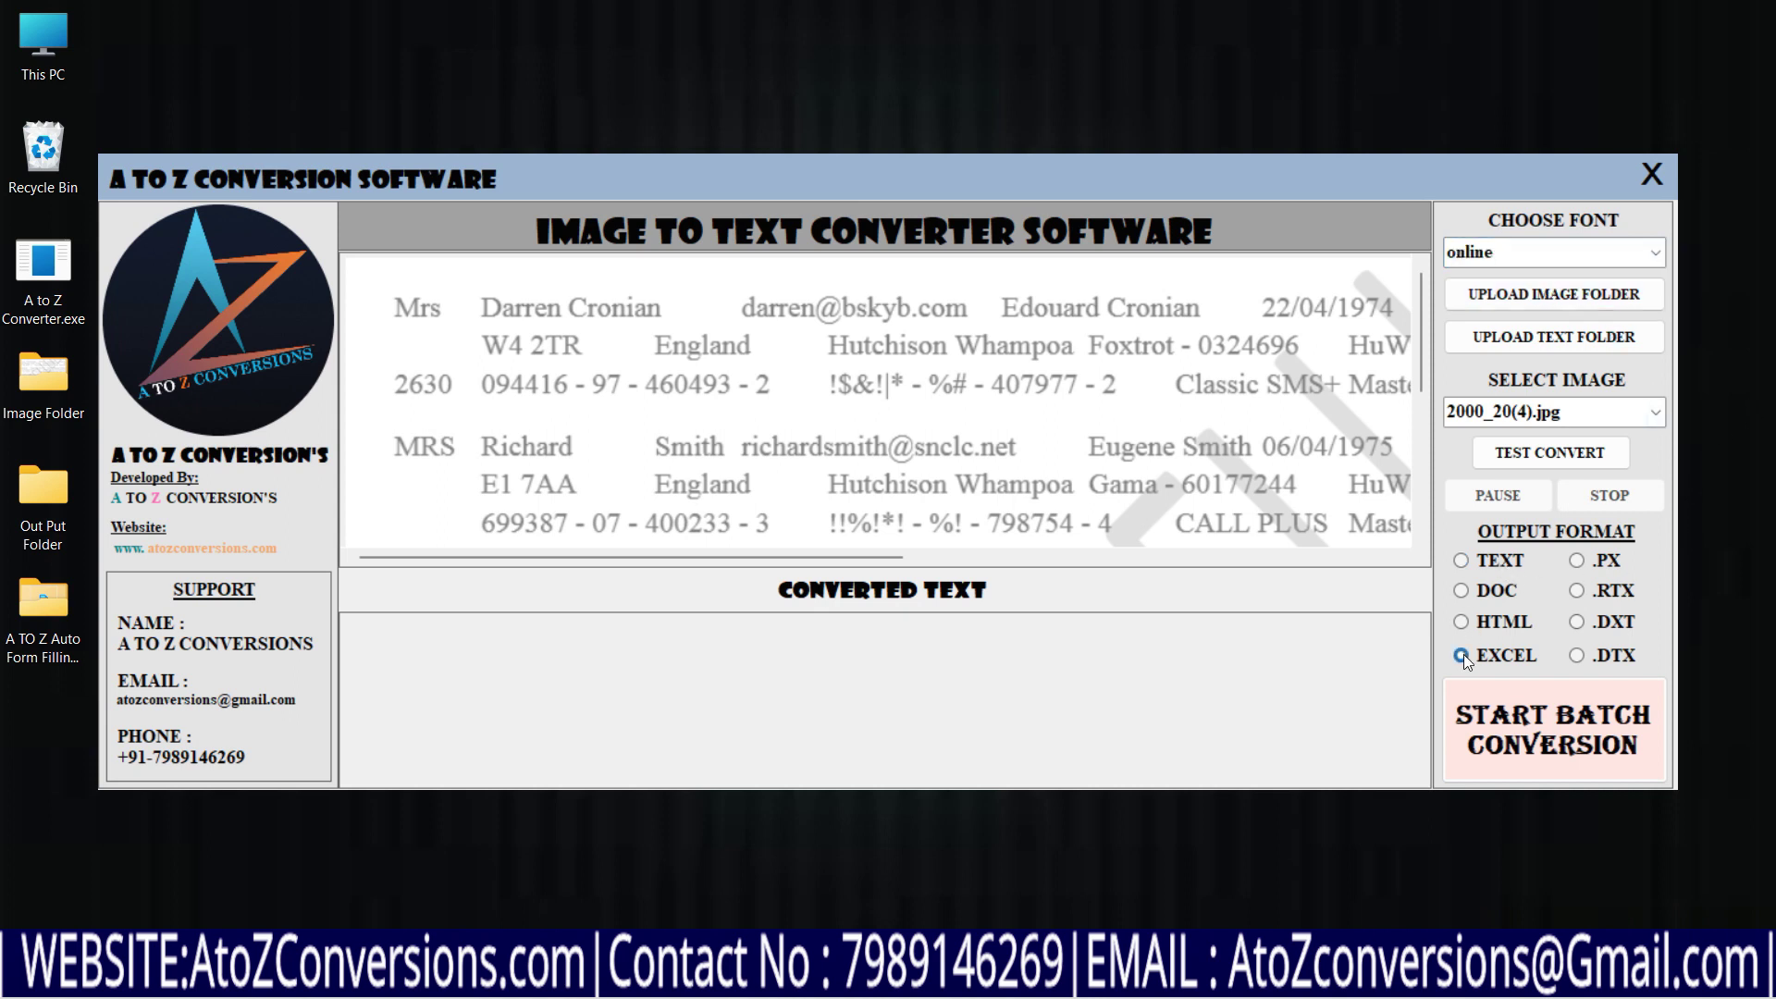
click(1522, 753)
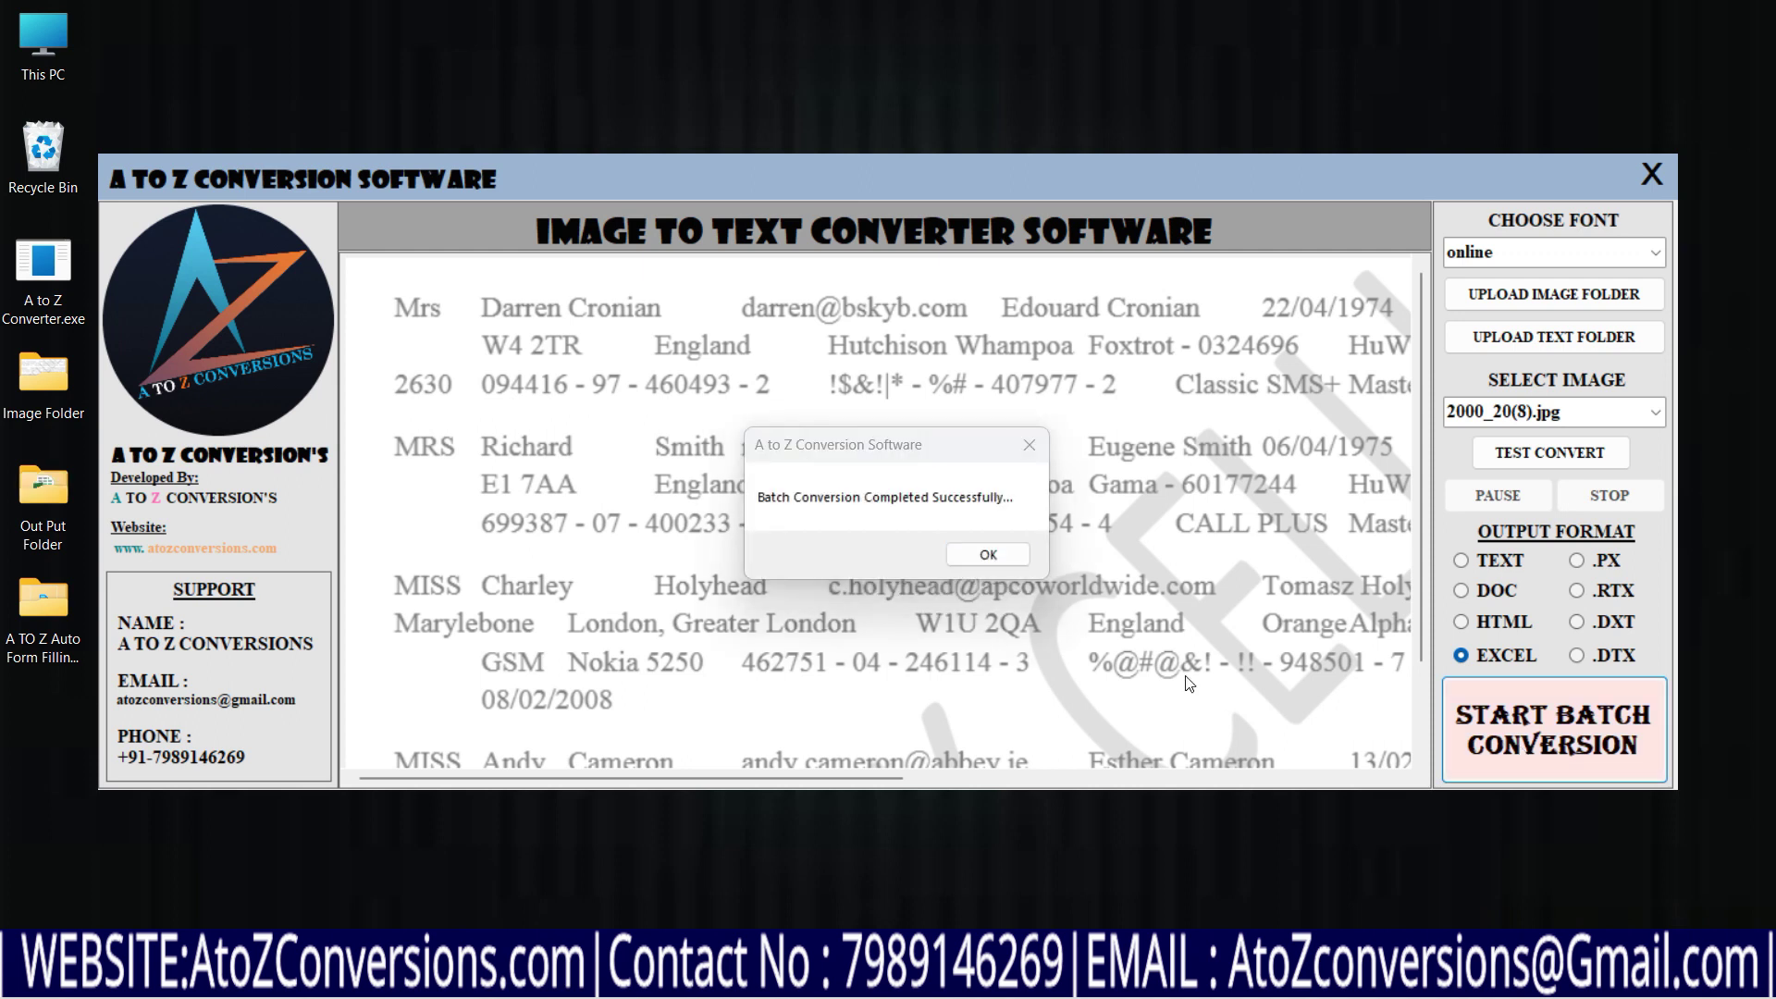
Dismiss the completion message and open 1500.xlsx from Out Put Folder in Excel
click(992, 557)
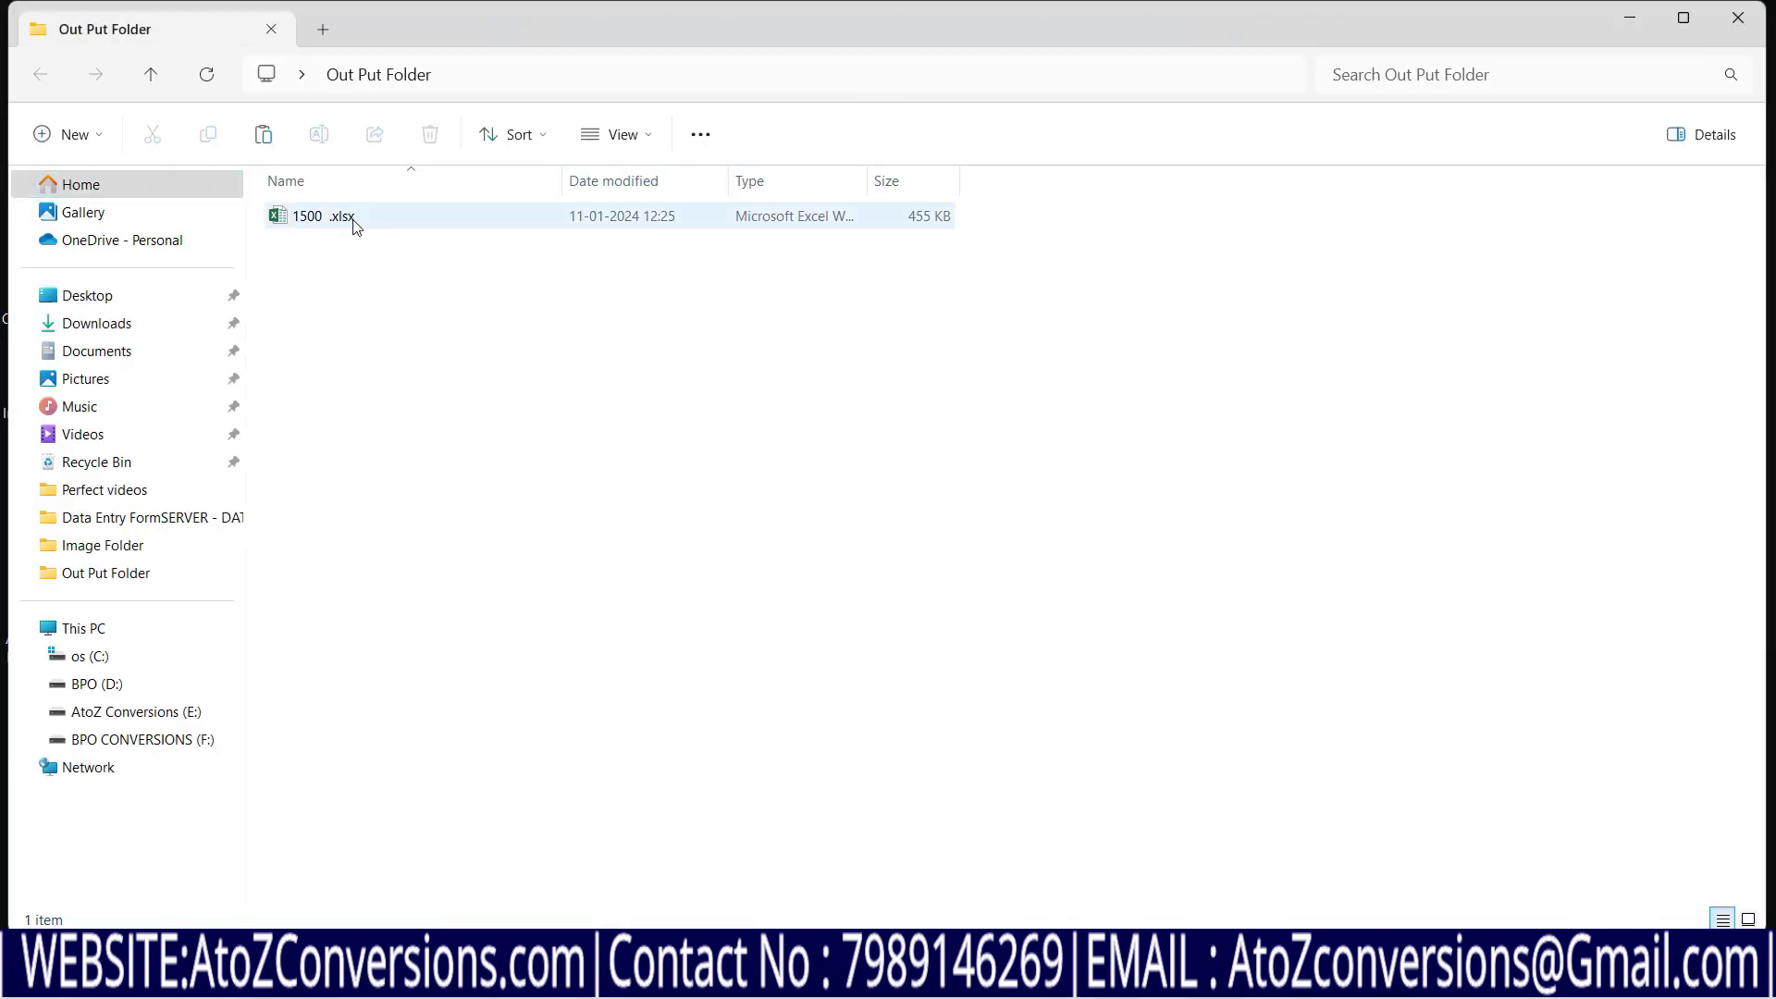
right_click(356, 227)
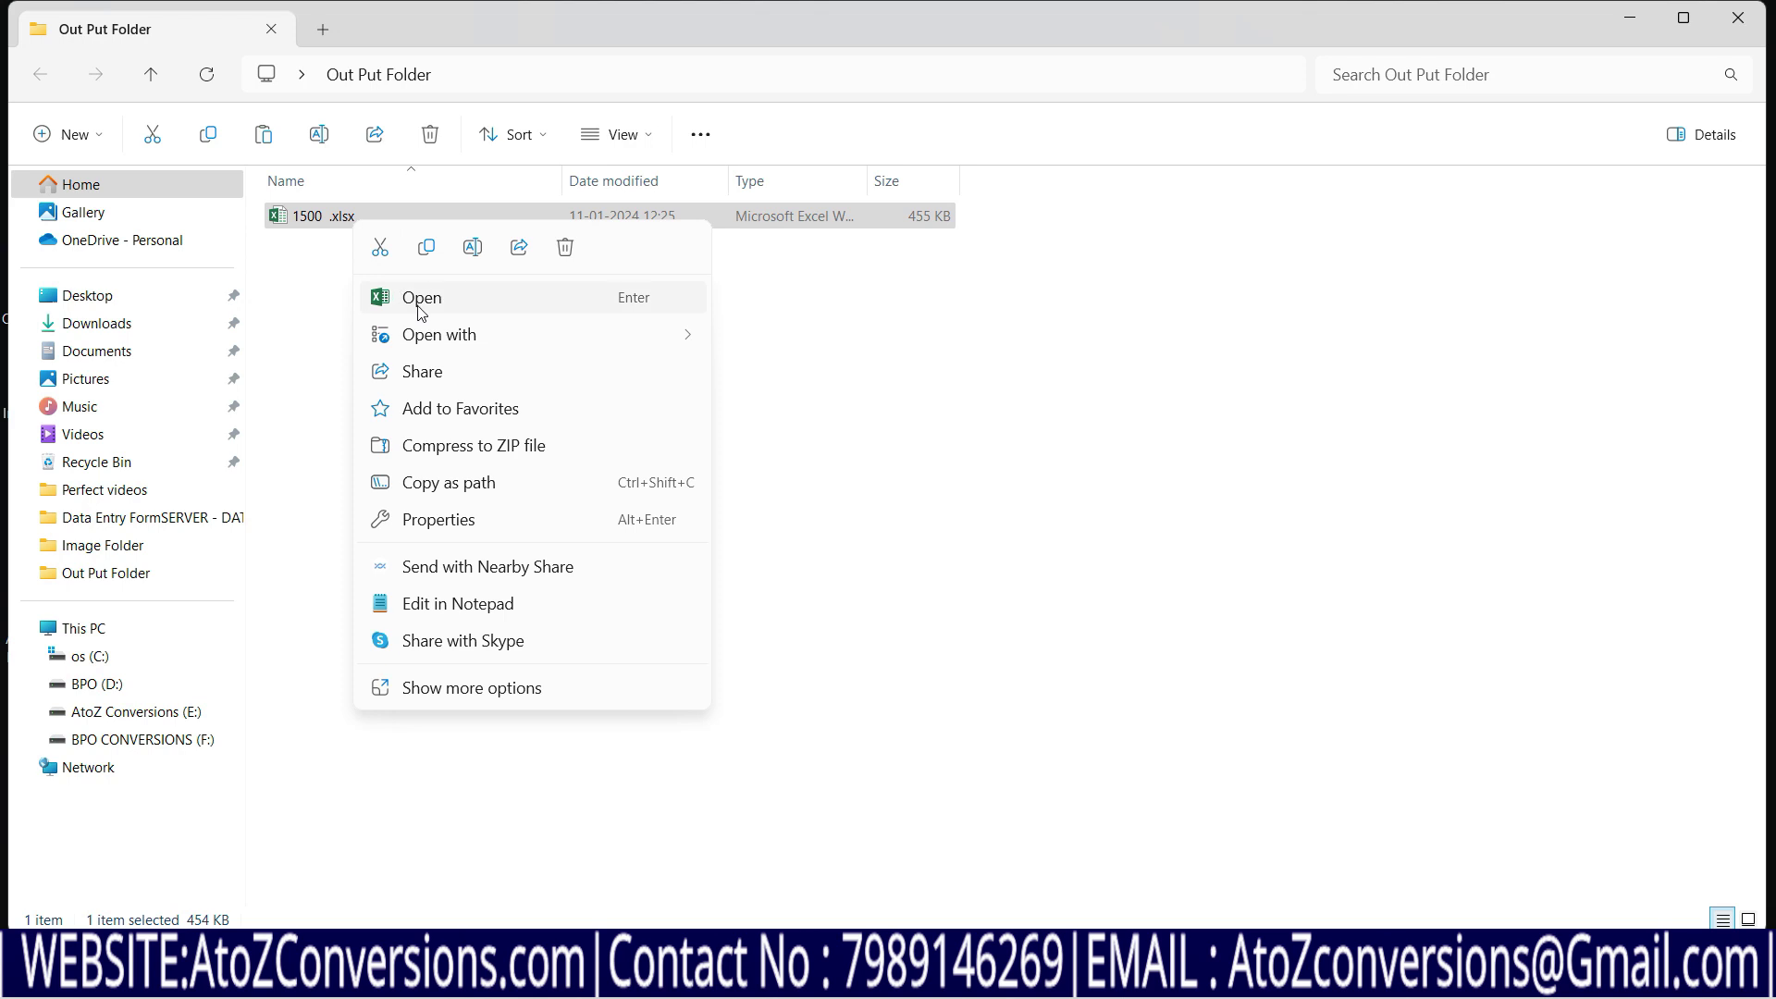
click(419, 306)
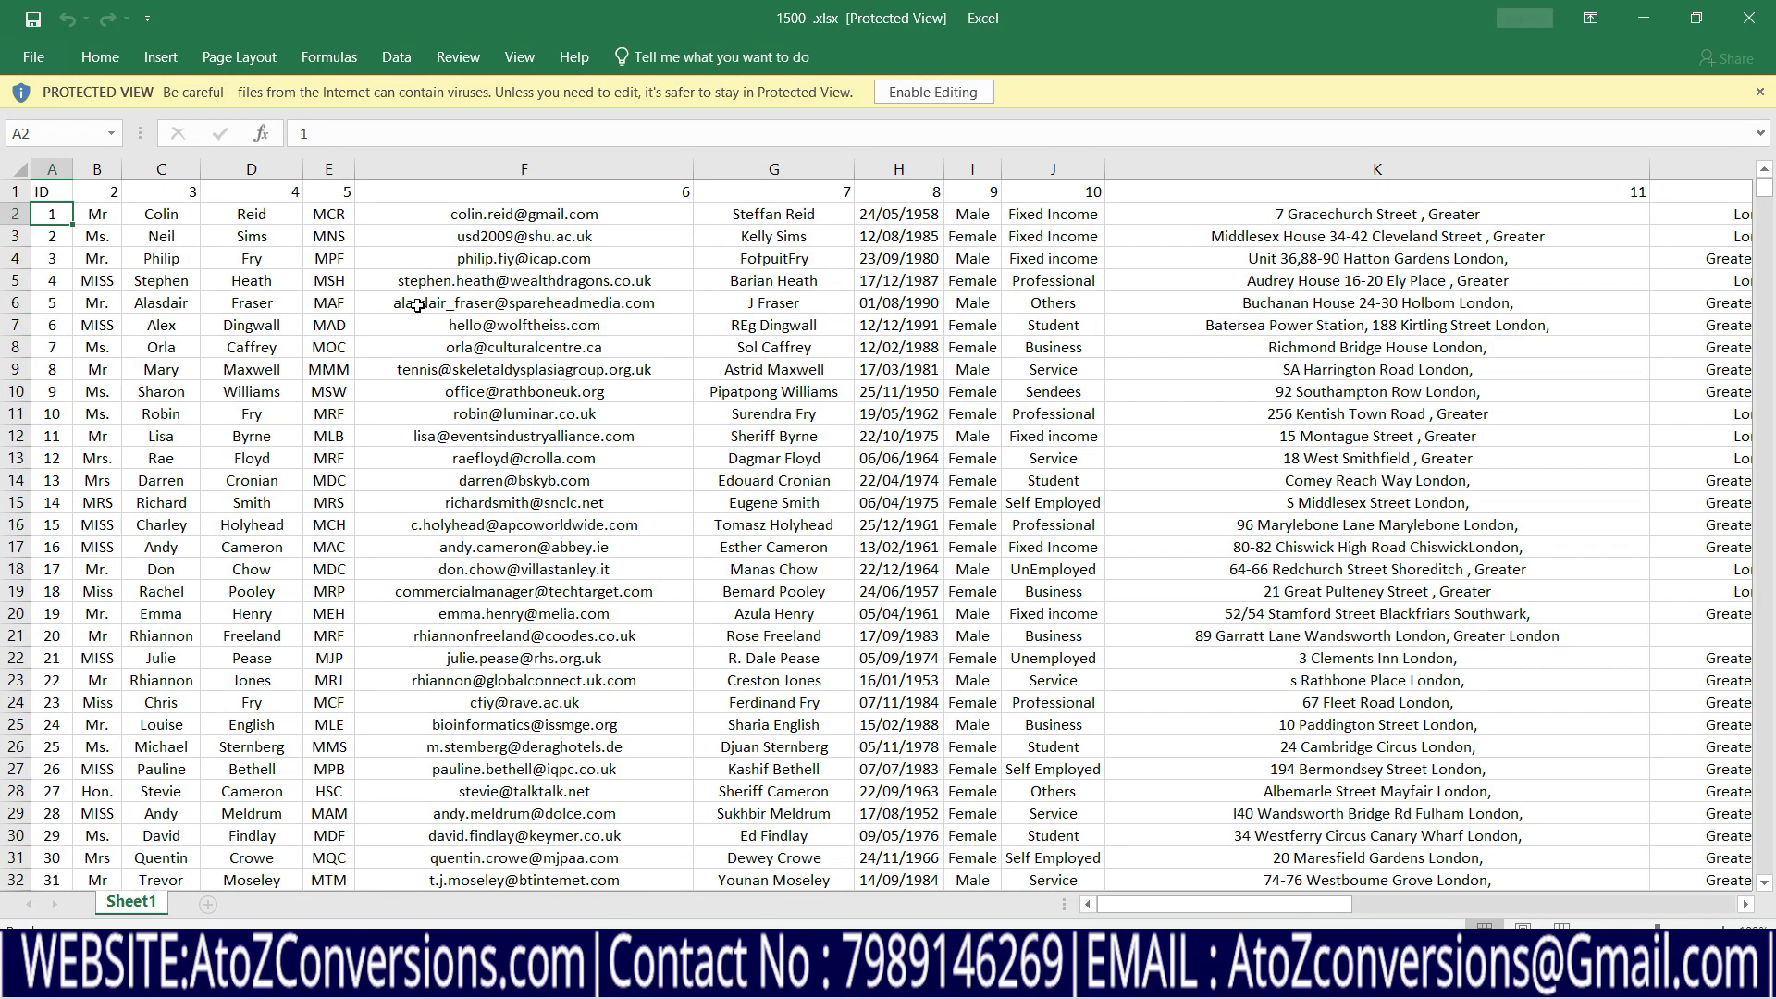
Scroll through the converted customer records' rows and columns in Excel
drag(1763, 188, 1752, 180)
drag(1202, 907, 1150, 918)
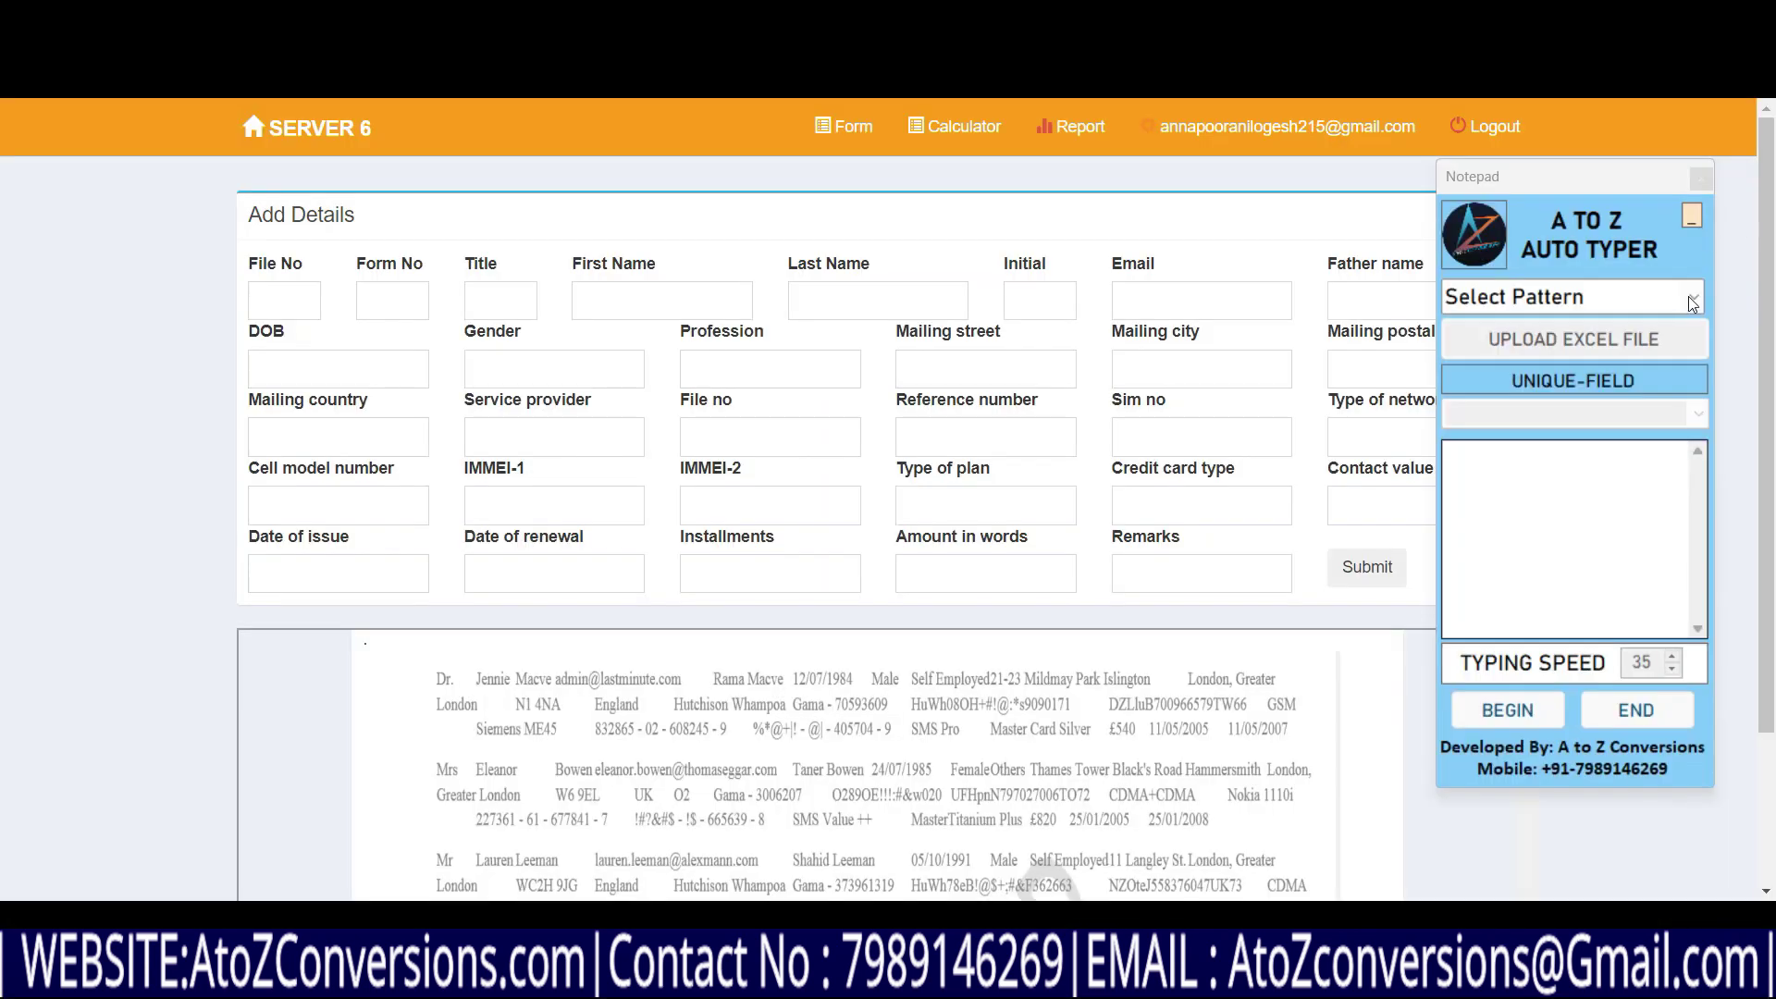
Load 1500.xlsx into the Auto Typer and begin typing the first record into the Title field
click(1573, 338)
click(1128, 421)
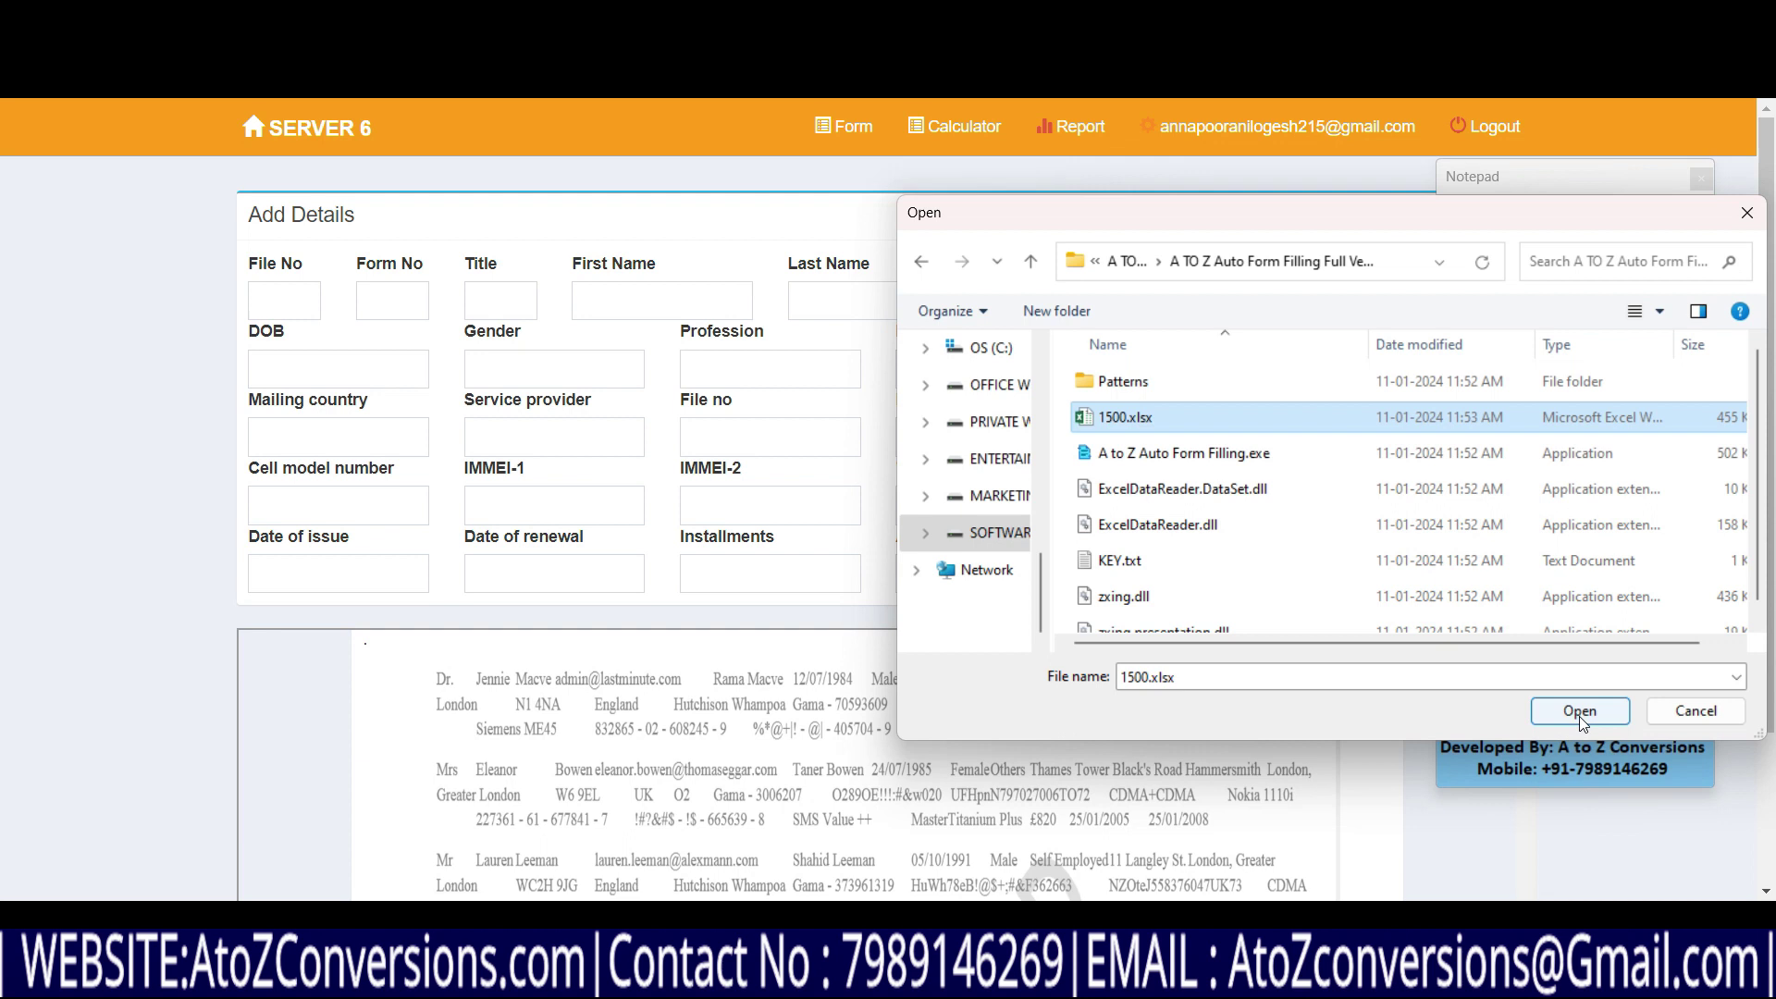
click(1579, 712)
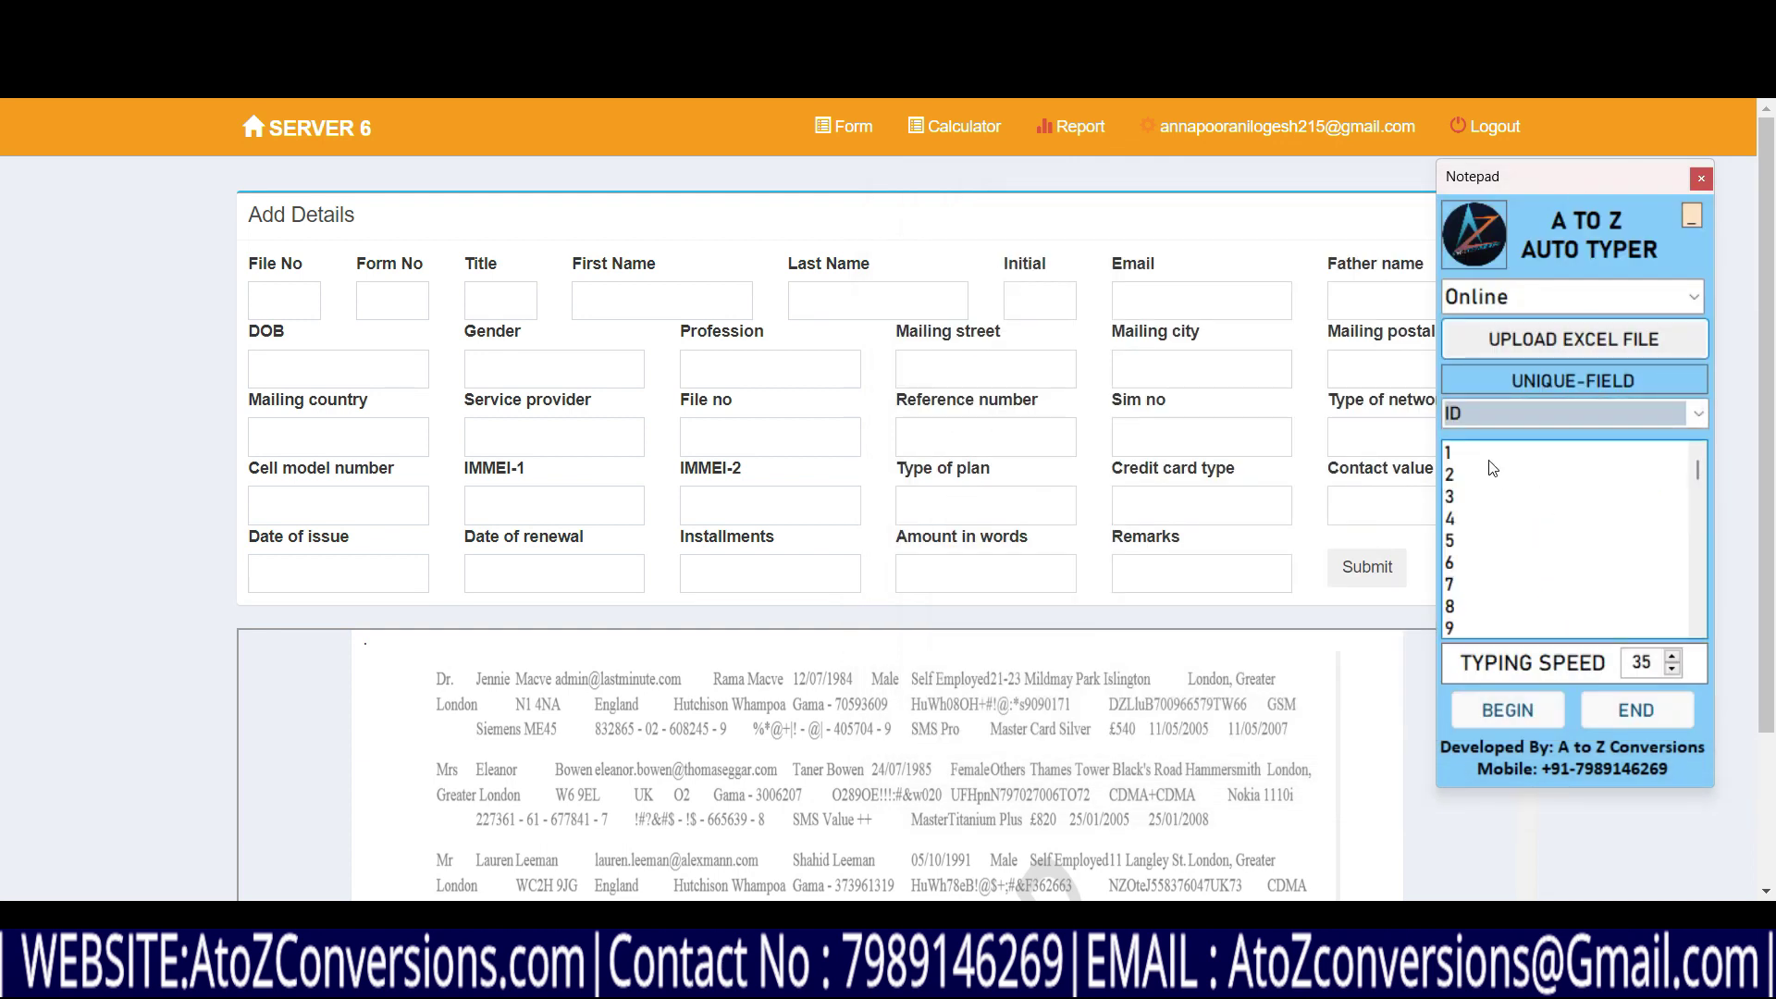
click(1507, 709)
click(499, 300)
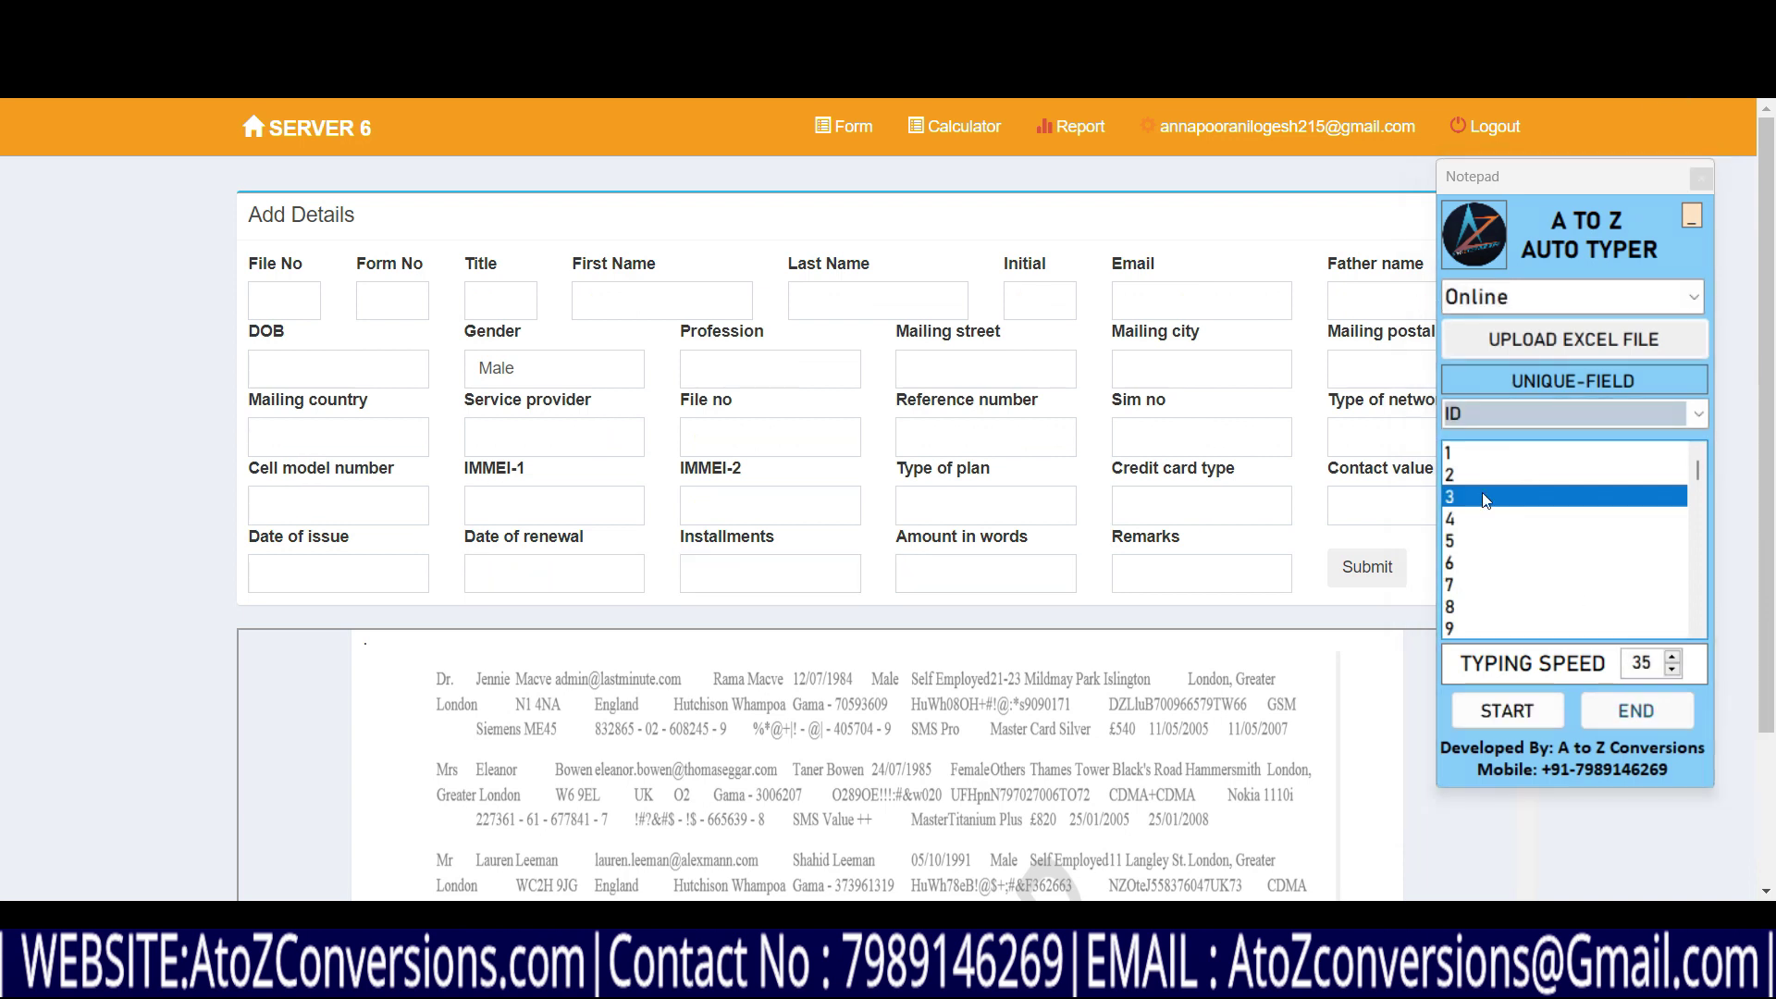
click(1505, 712)
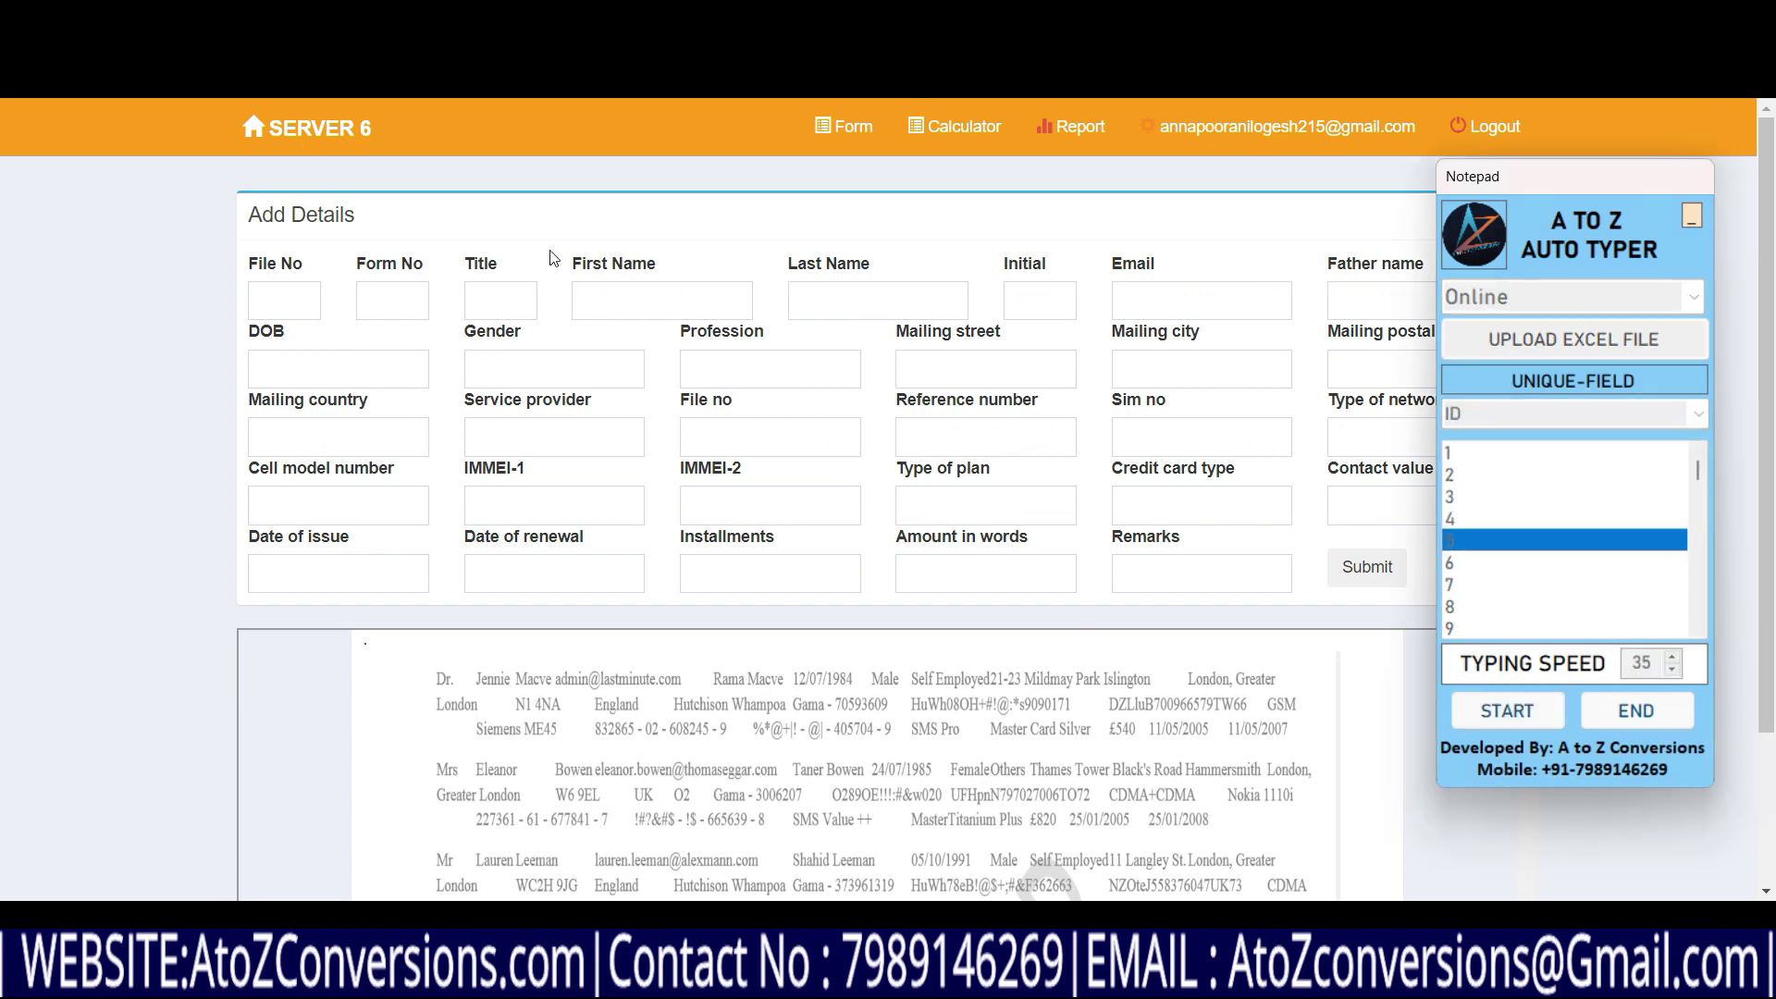
click(494, 292)
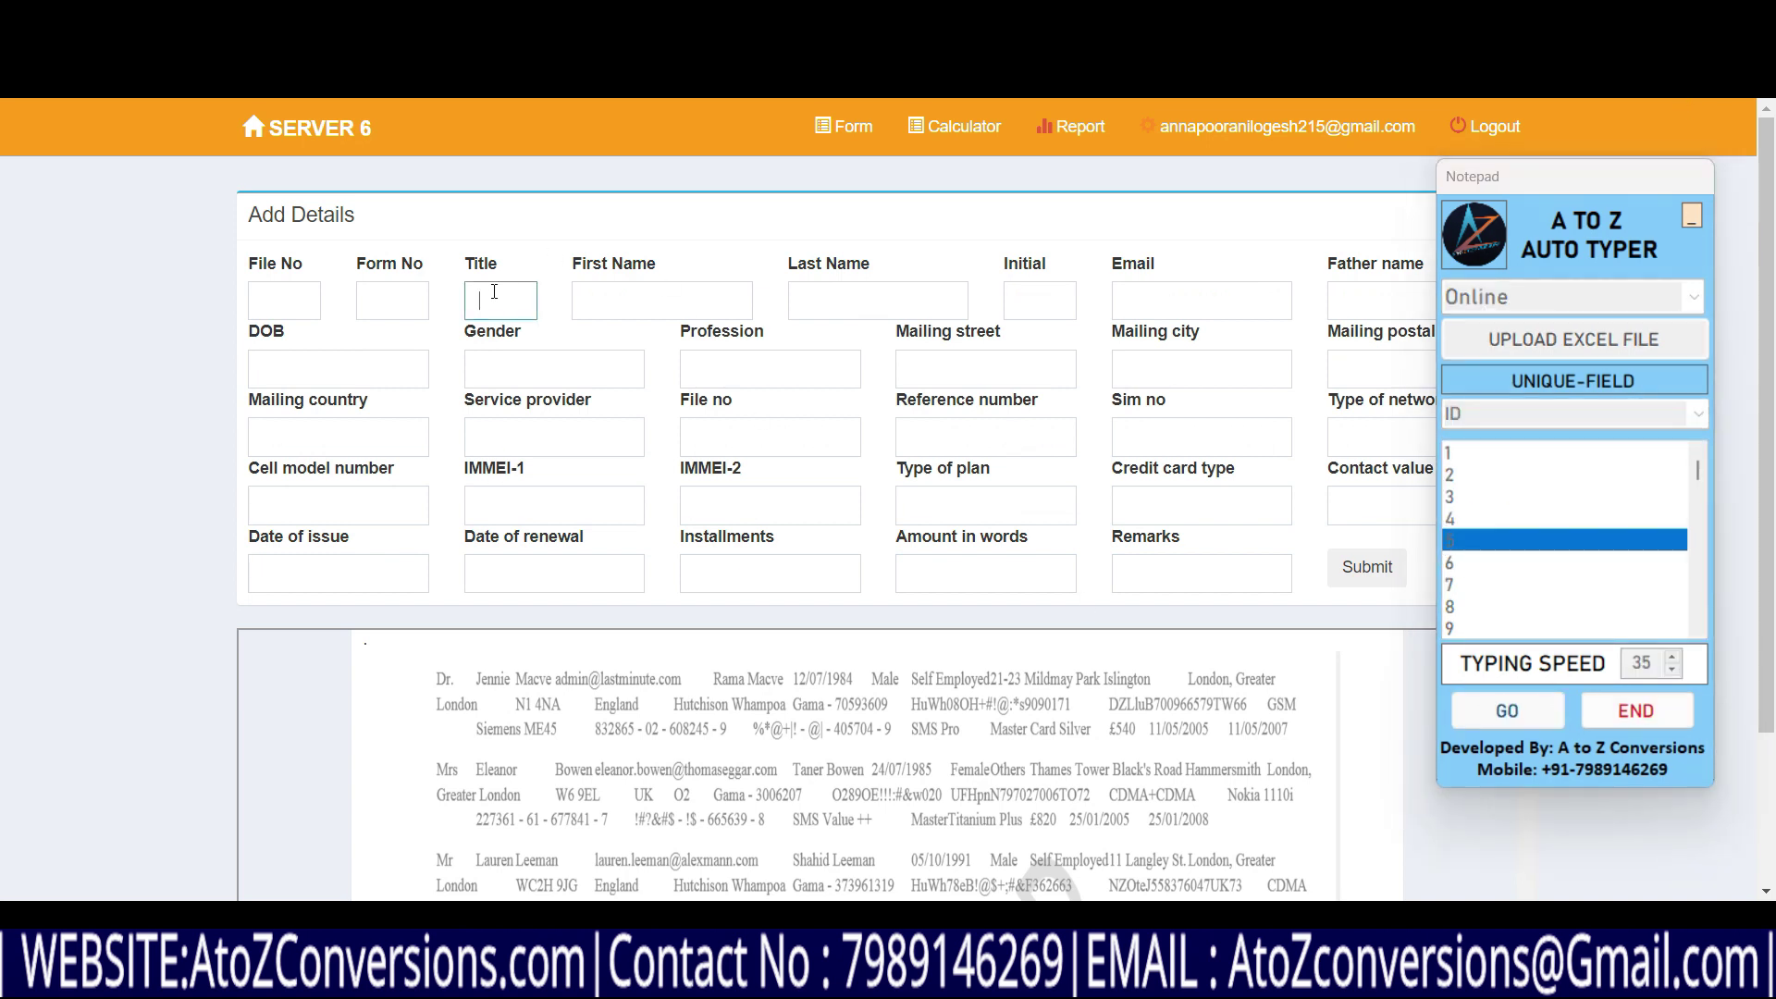